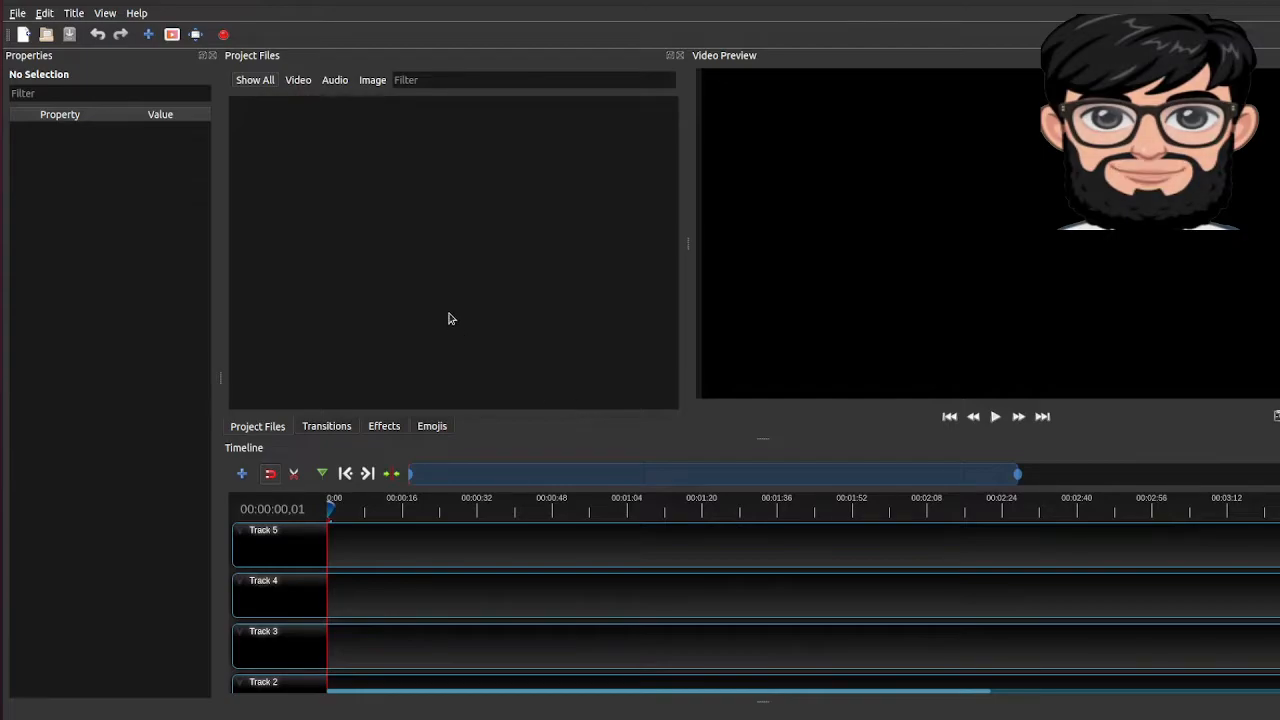
right_click(398, 273)
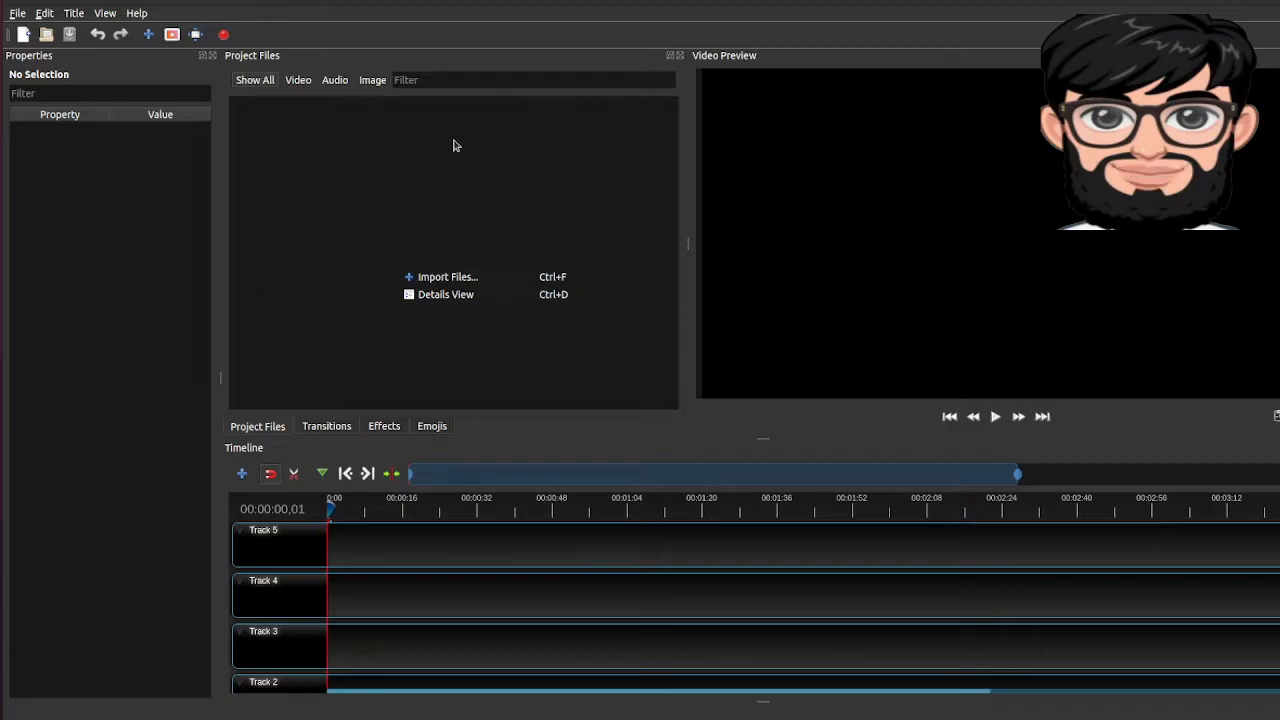
click(430, 280)
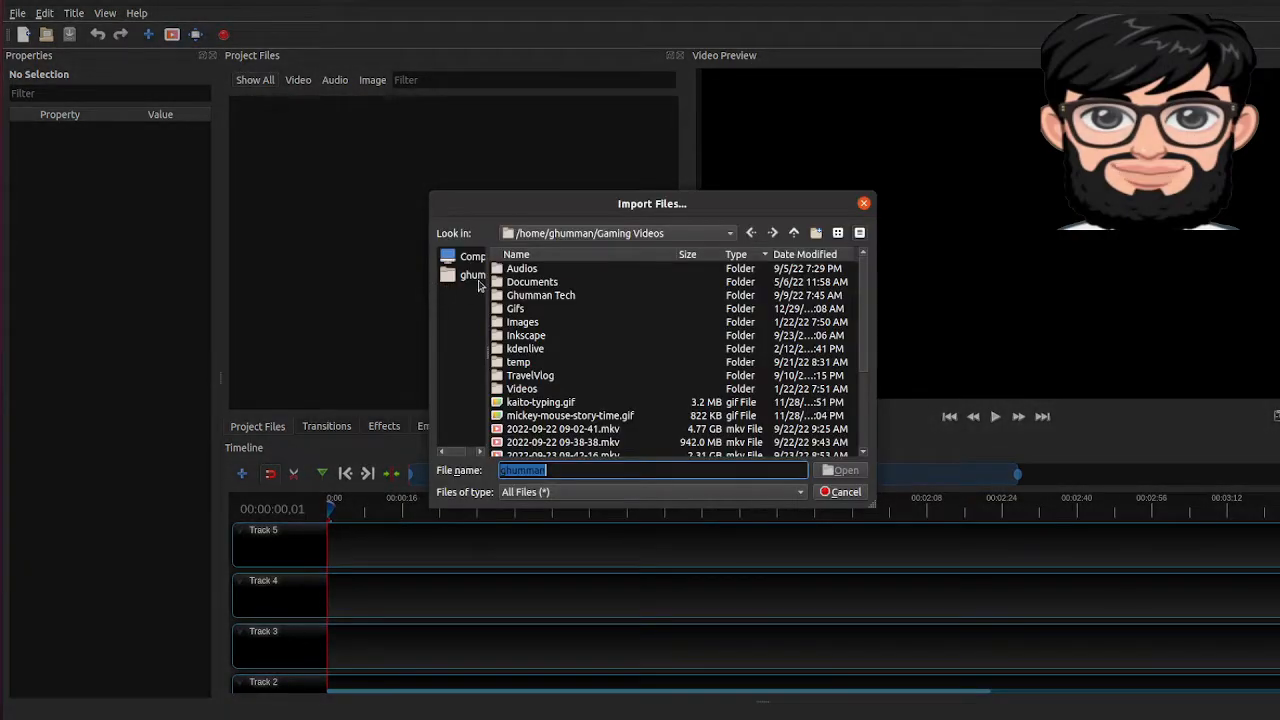
scroll(554, 405, down, 2)
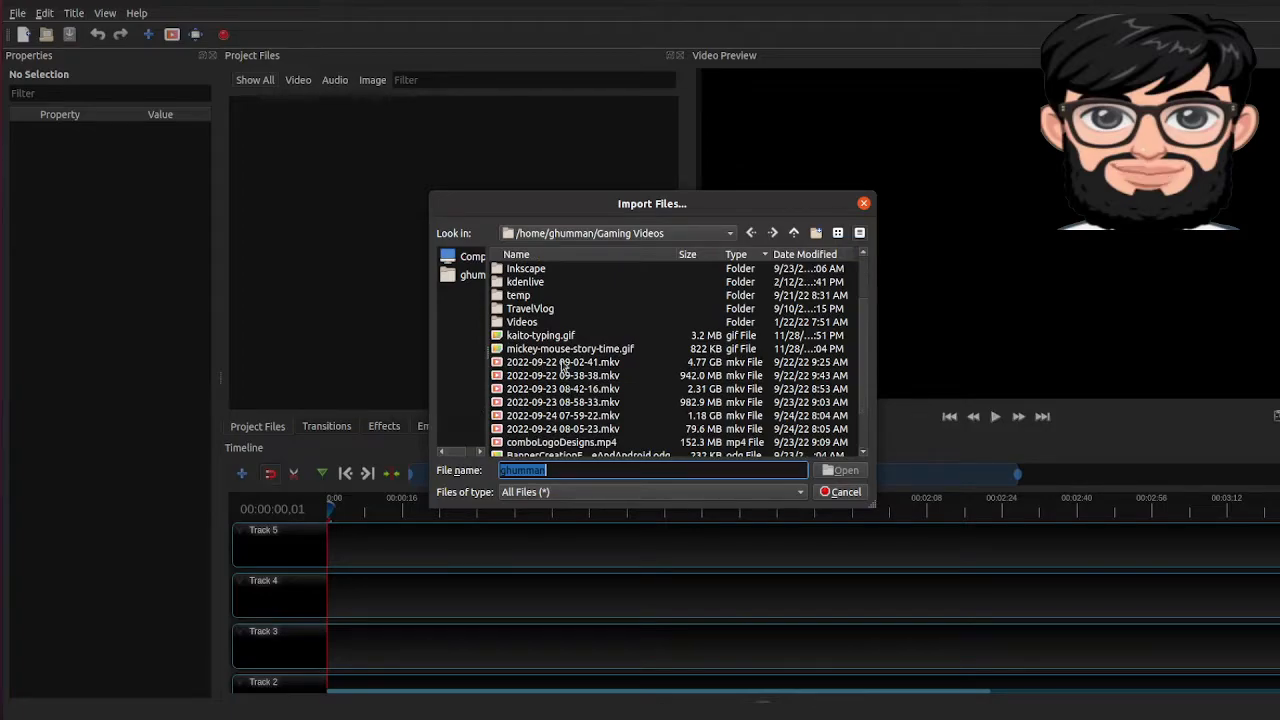
click(563, 362)
ctrl+click(563, 376)
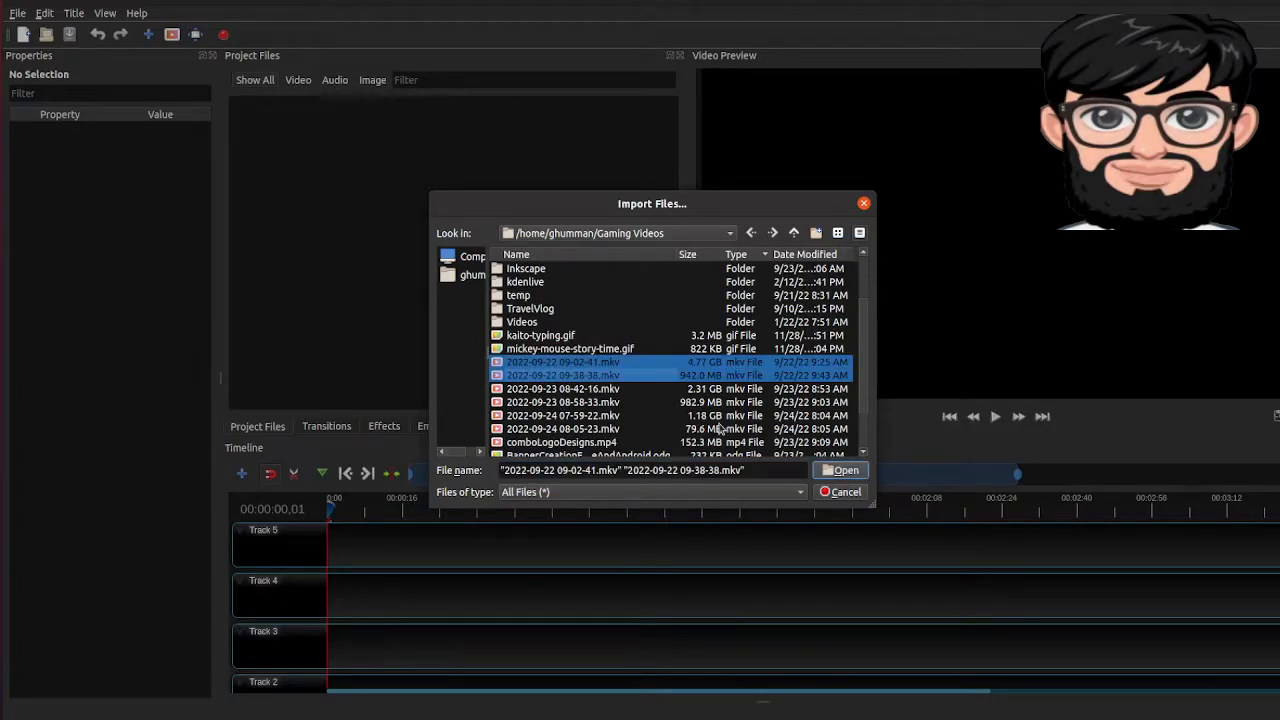
click(843, 471)
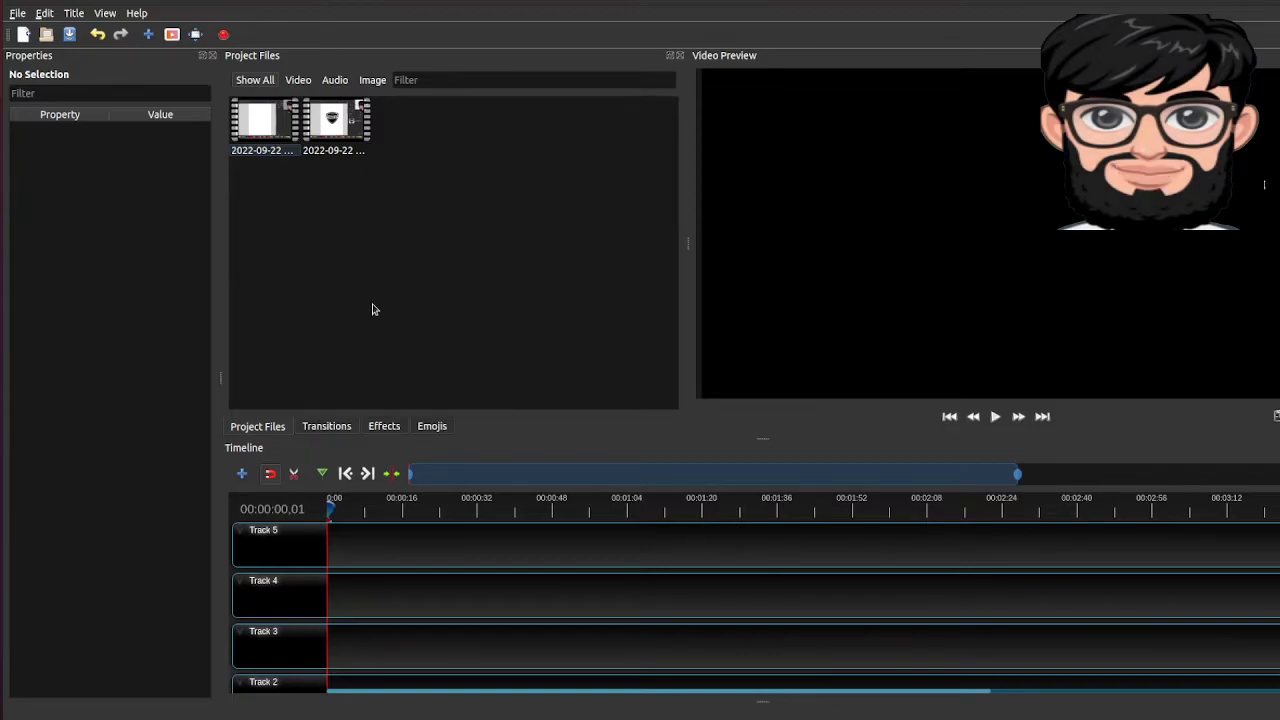
drag(264, 124, 318, 264)
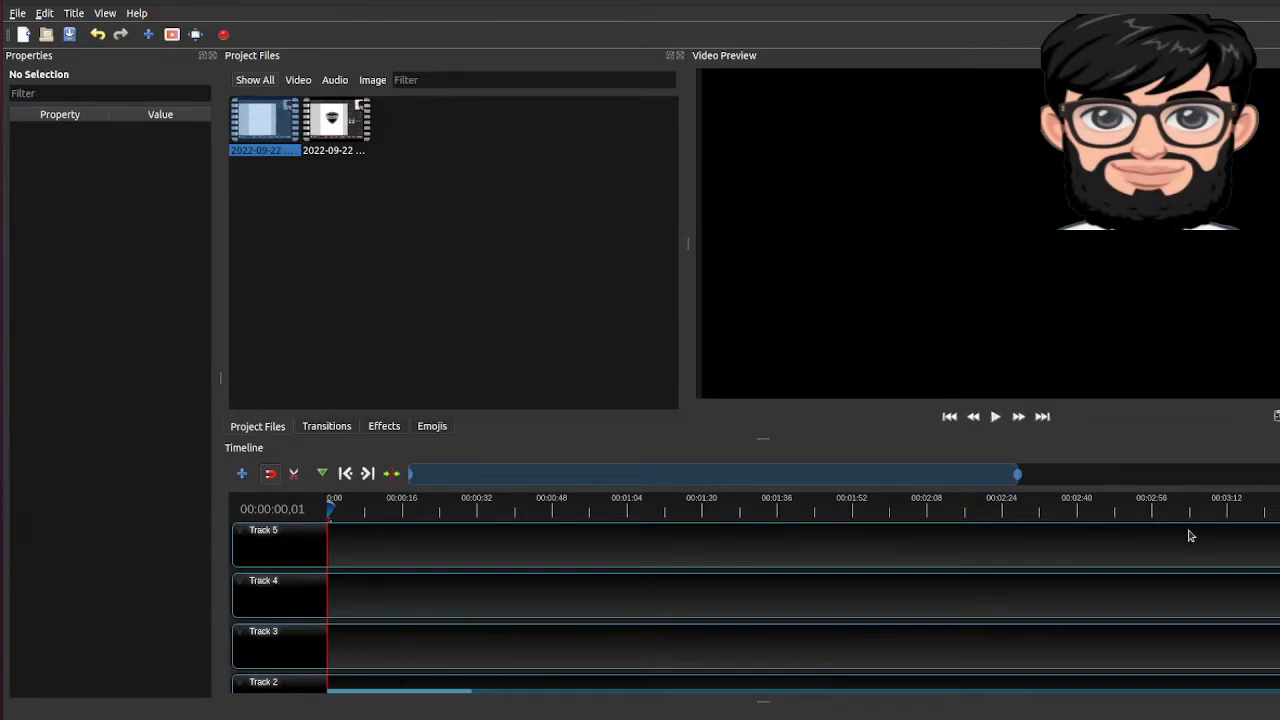
scroll(754, 606, down, 4)
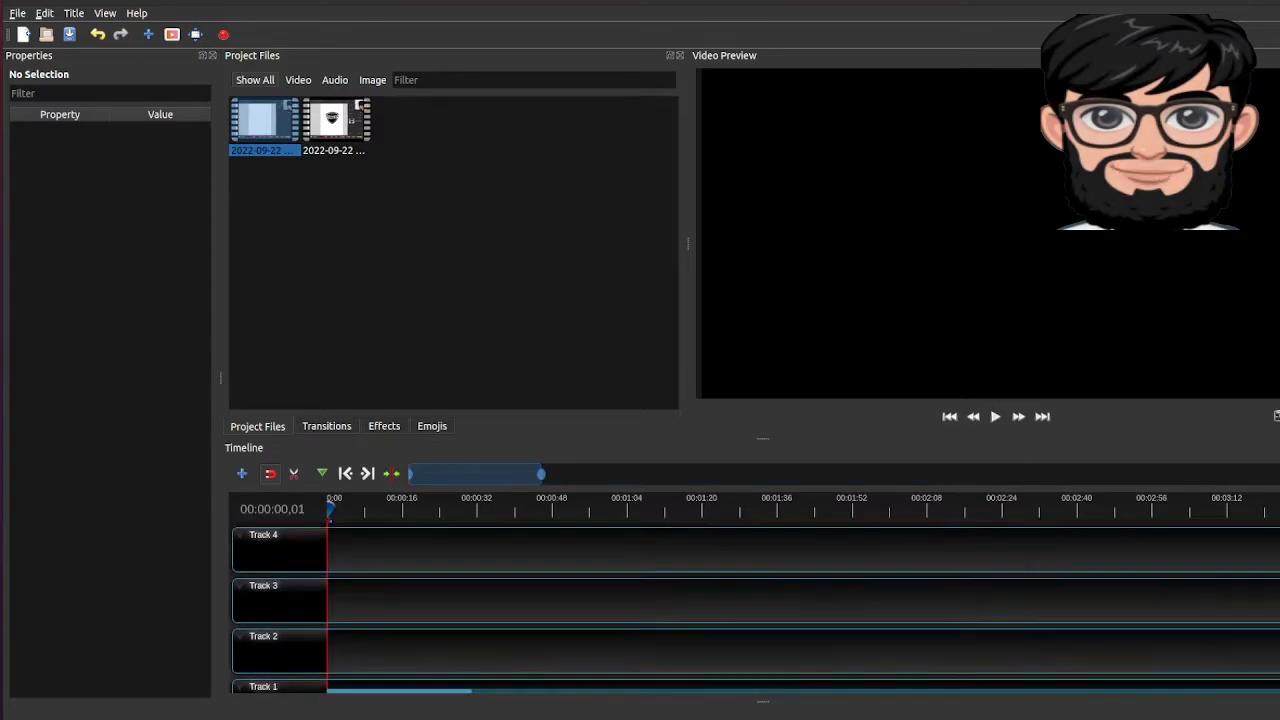
scroll(754, 606, up, 4)
scroll(754, 606, down, 1)
scroll(754, 606, up, 1)
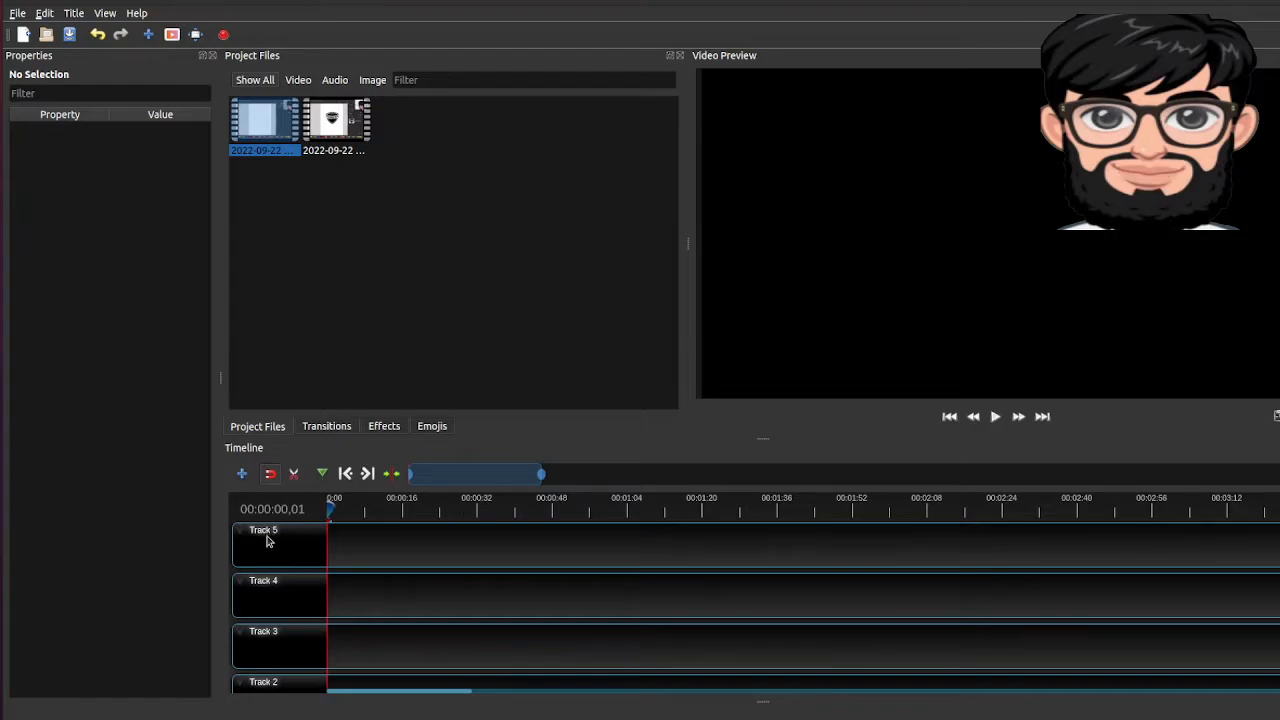
Add extra tracks above Track 5 in the timeline
right_click(267, 540)
click(299, 545)
right_click(265, 554)
click(300, 556)
right_click(277, 548)
click(295, 556)
scroll(388, 662, down, 5)
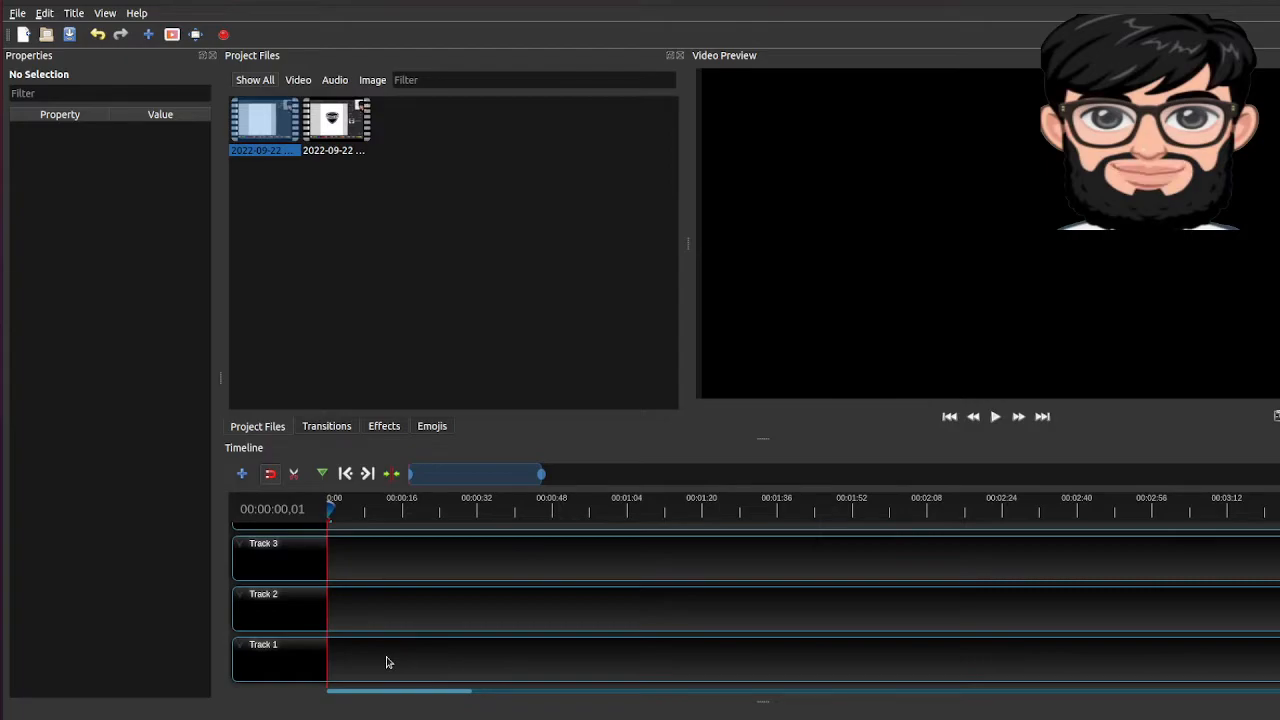
scroll(450, 592, up, 2)
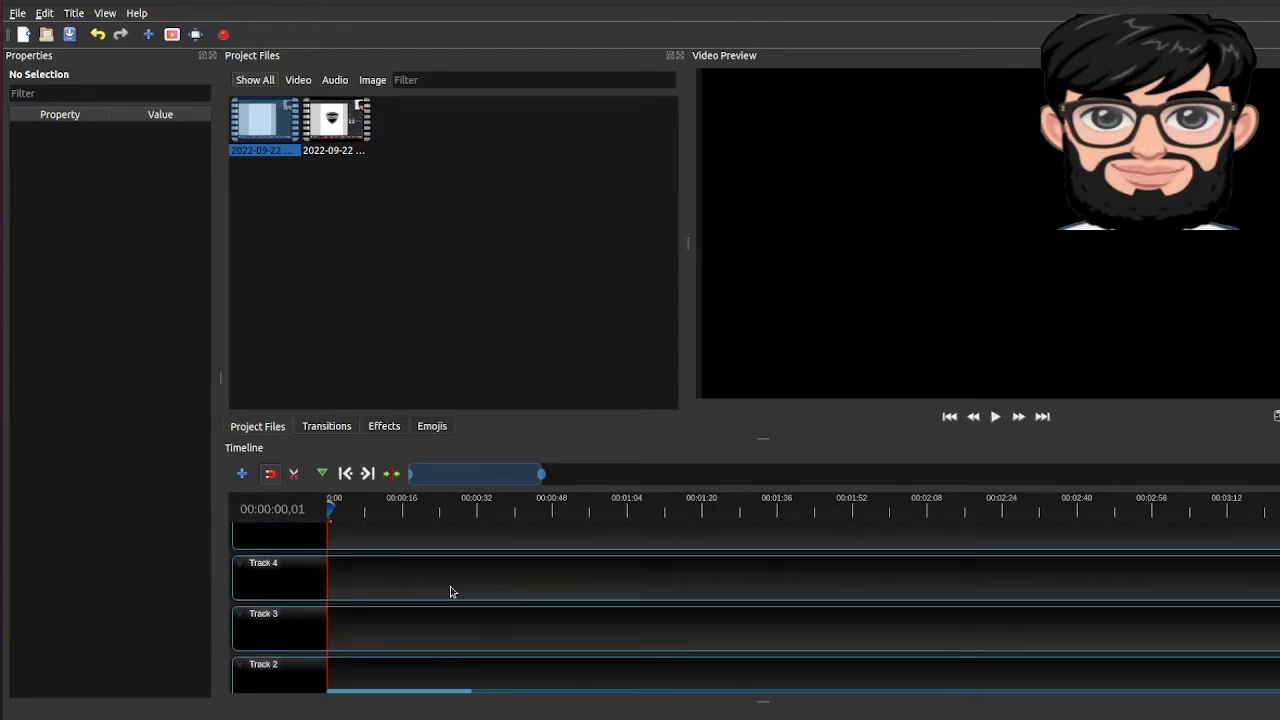
scroll(450, 592, up, 1)
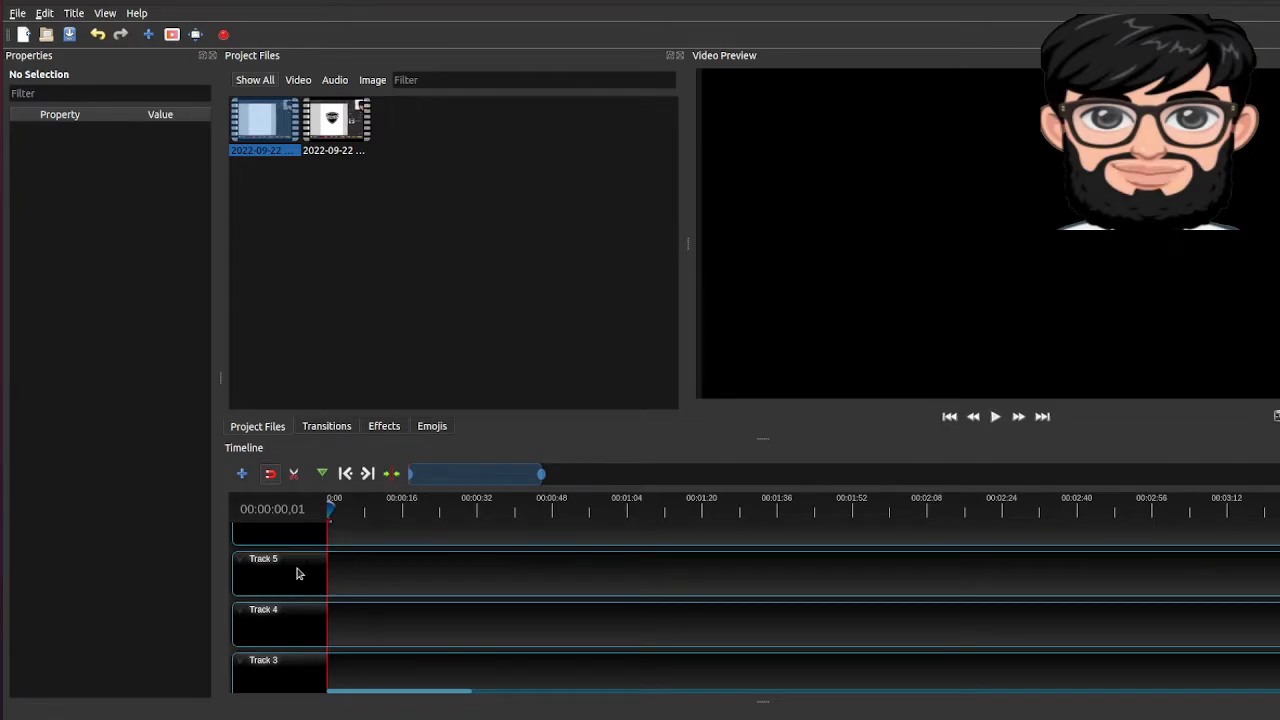
scroll(340, 605, down, 3)
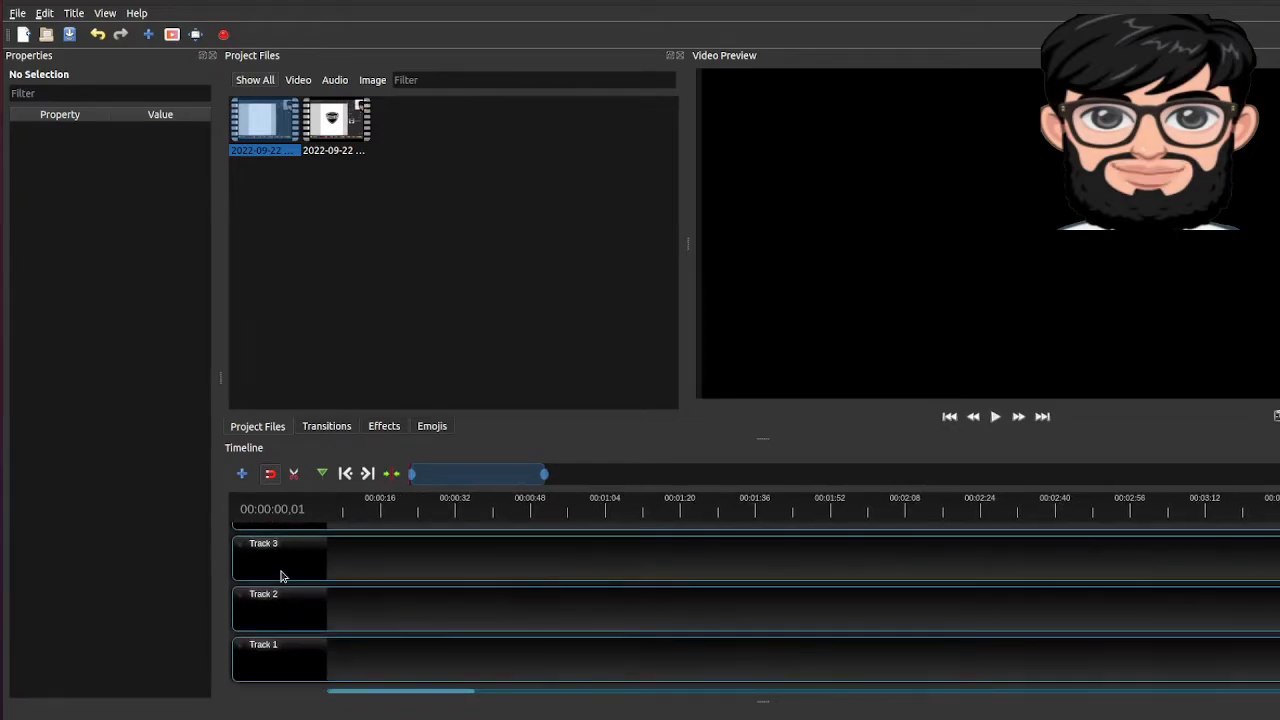
scroll(363, 570, left, 1)
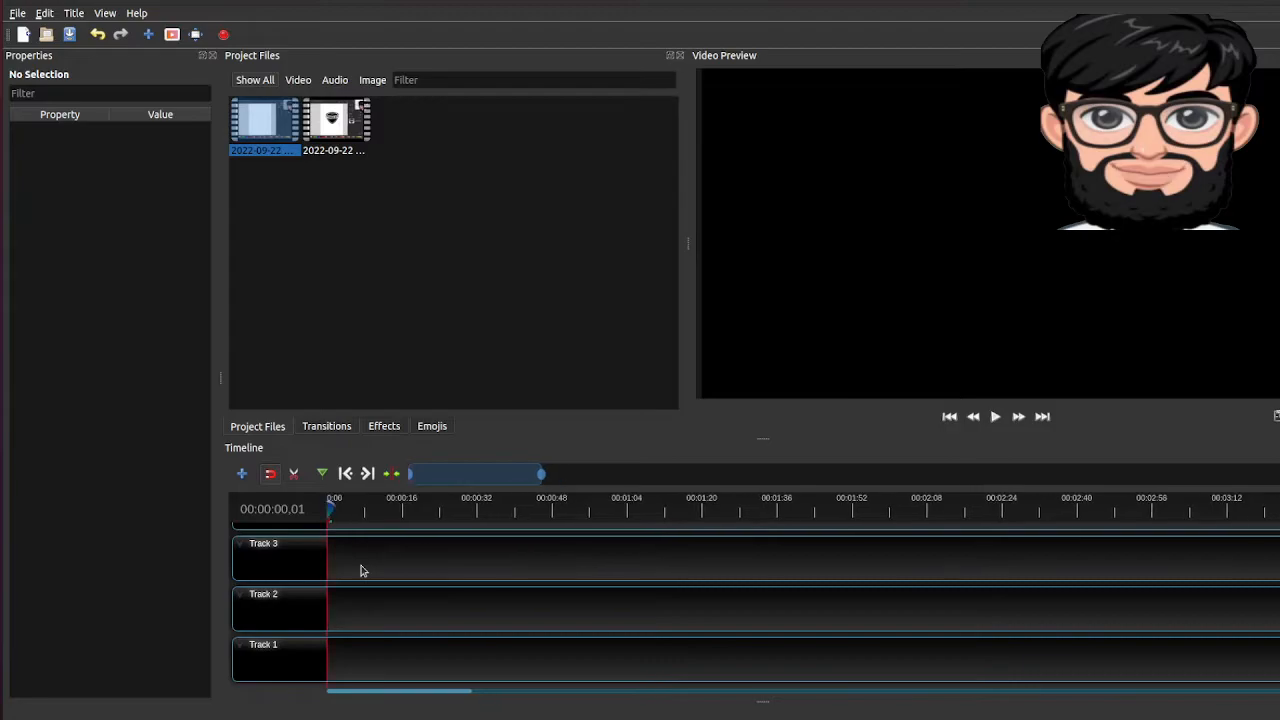
drag(274, 150, 329, 605)
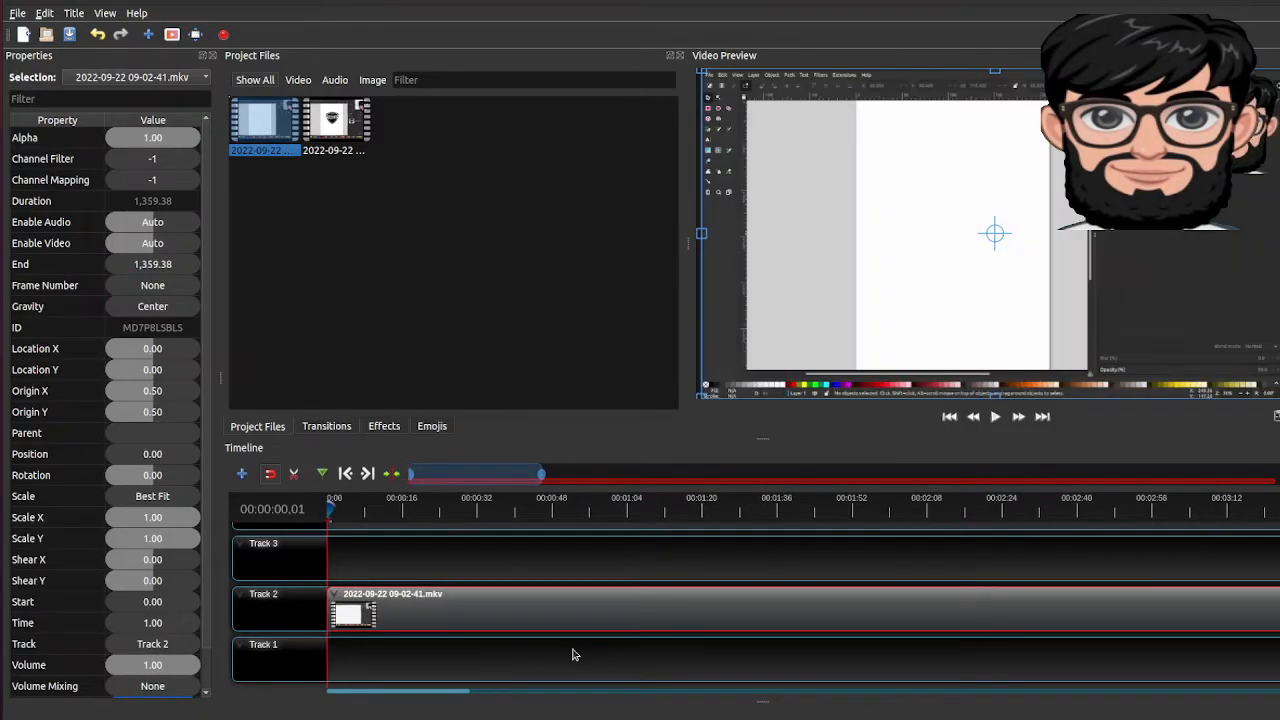
Split the clip on Track 2 at about 49.5 seconds using the Razor tool
scroll(573, 654, right, 5)
scroll(573, 654, right, 15)
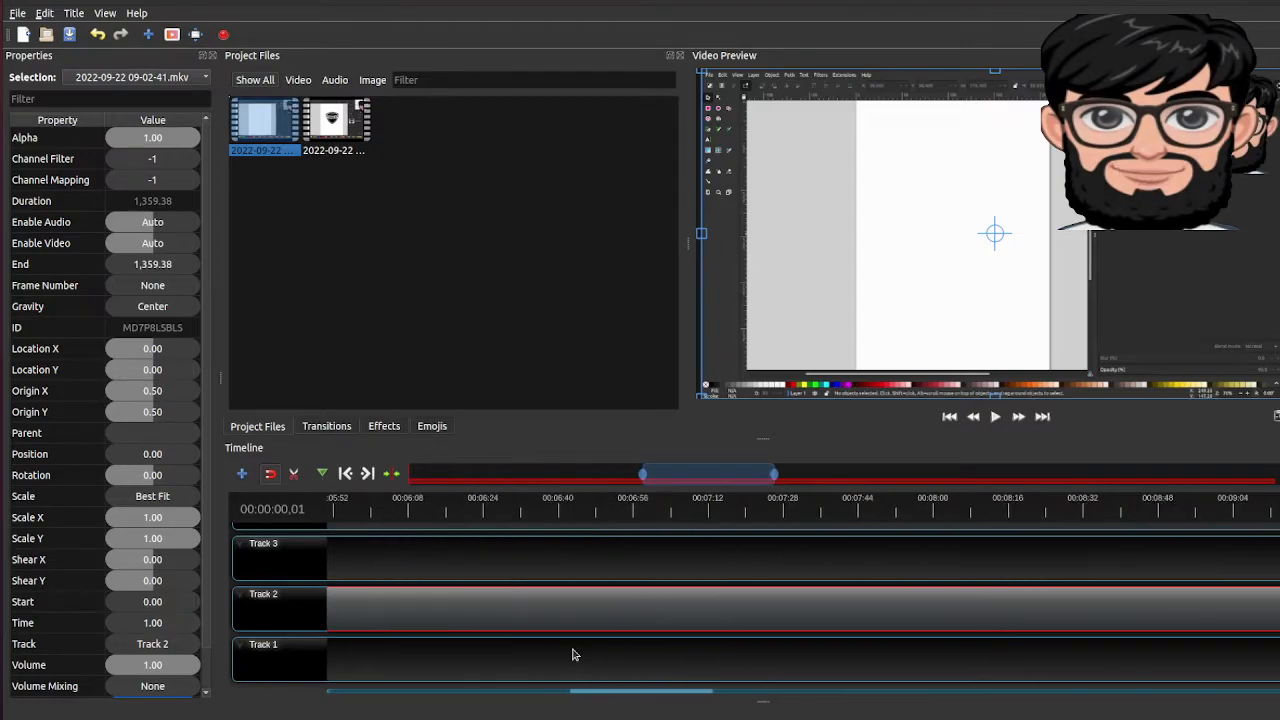
scroll(573, 654, right, 5)
scroll(573, 654, left, 8)
scroll(573, 654, left, 10)
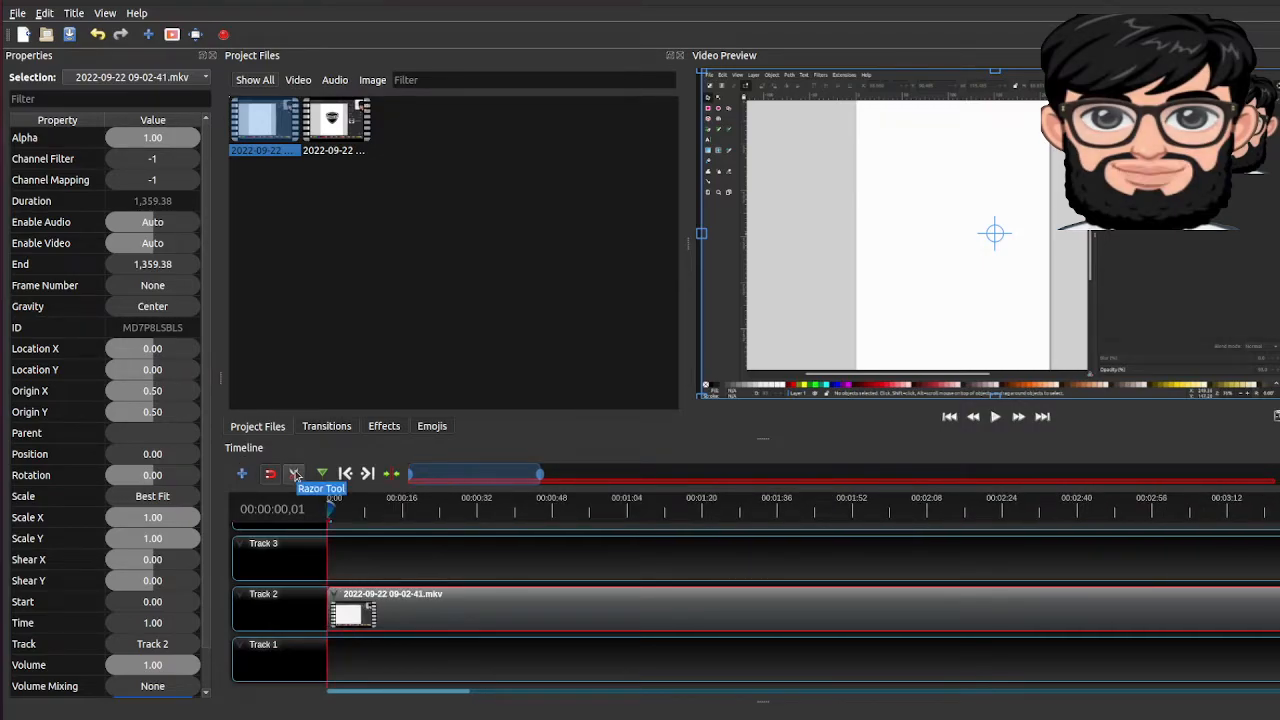
click(295, 474)
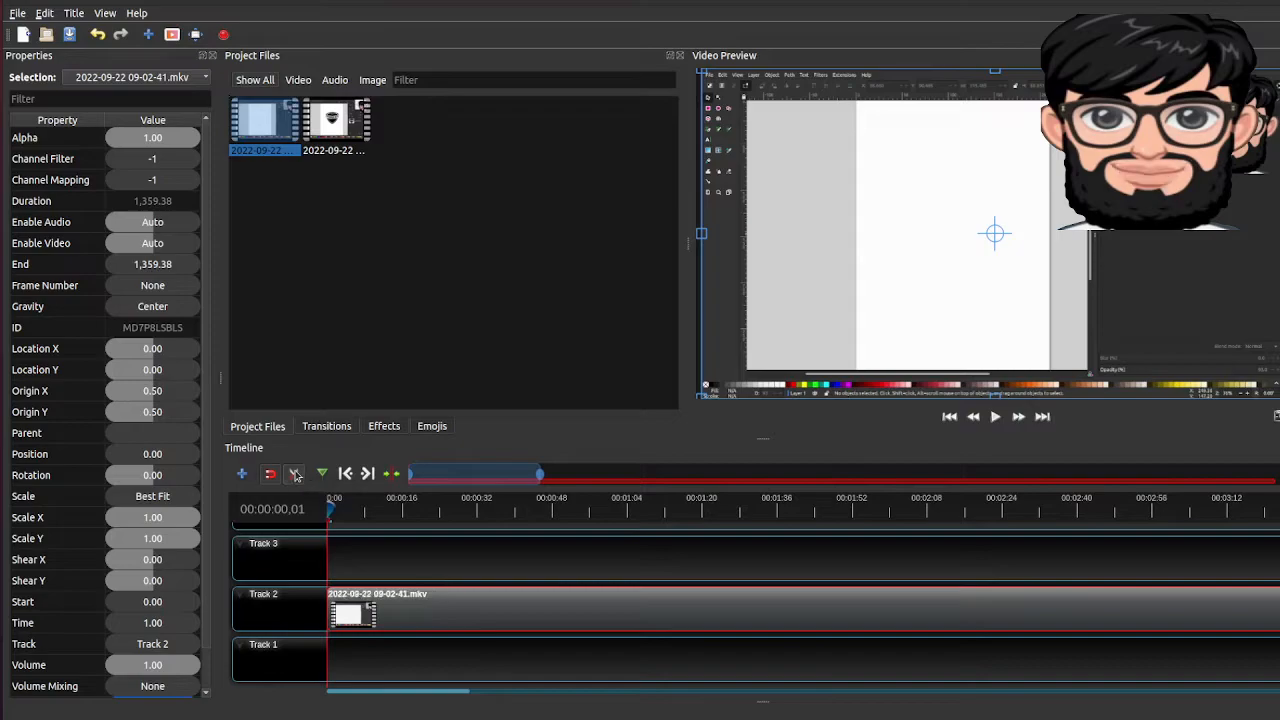
click(560, 600)
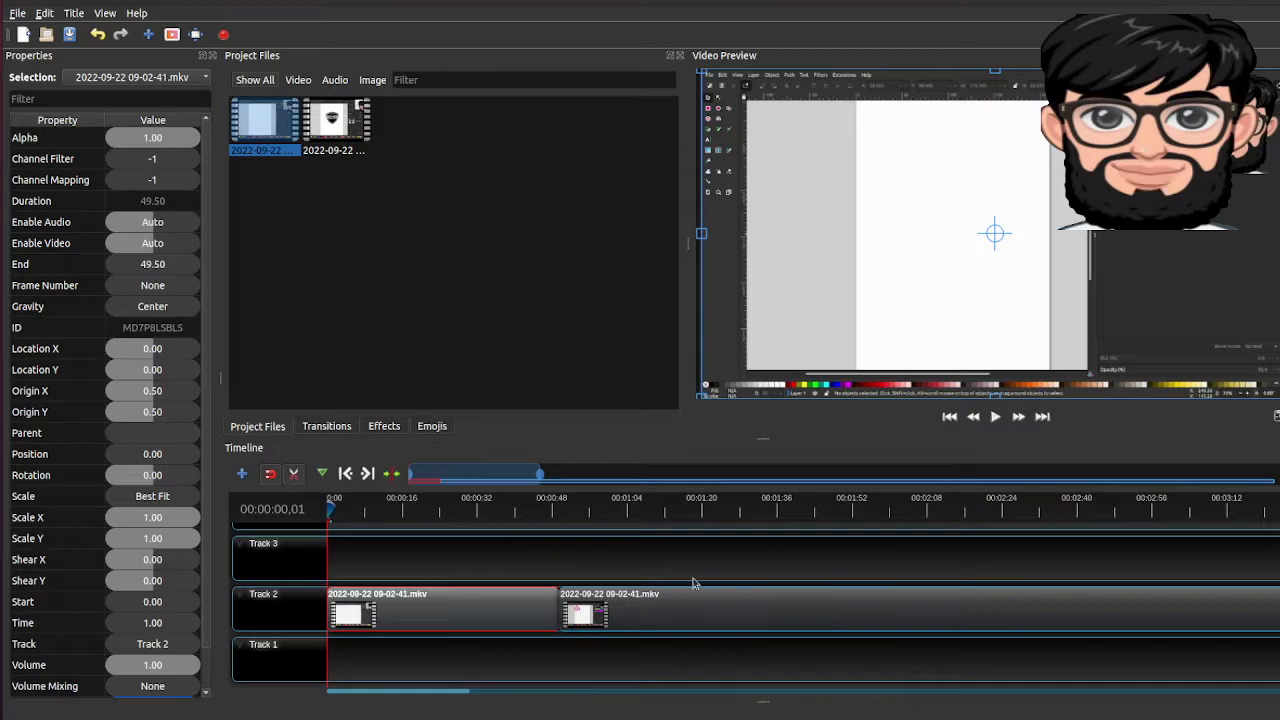
click(294, 473)
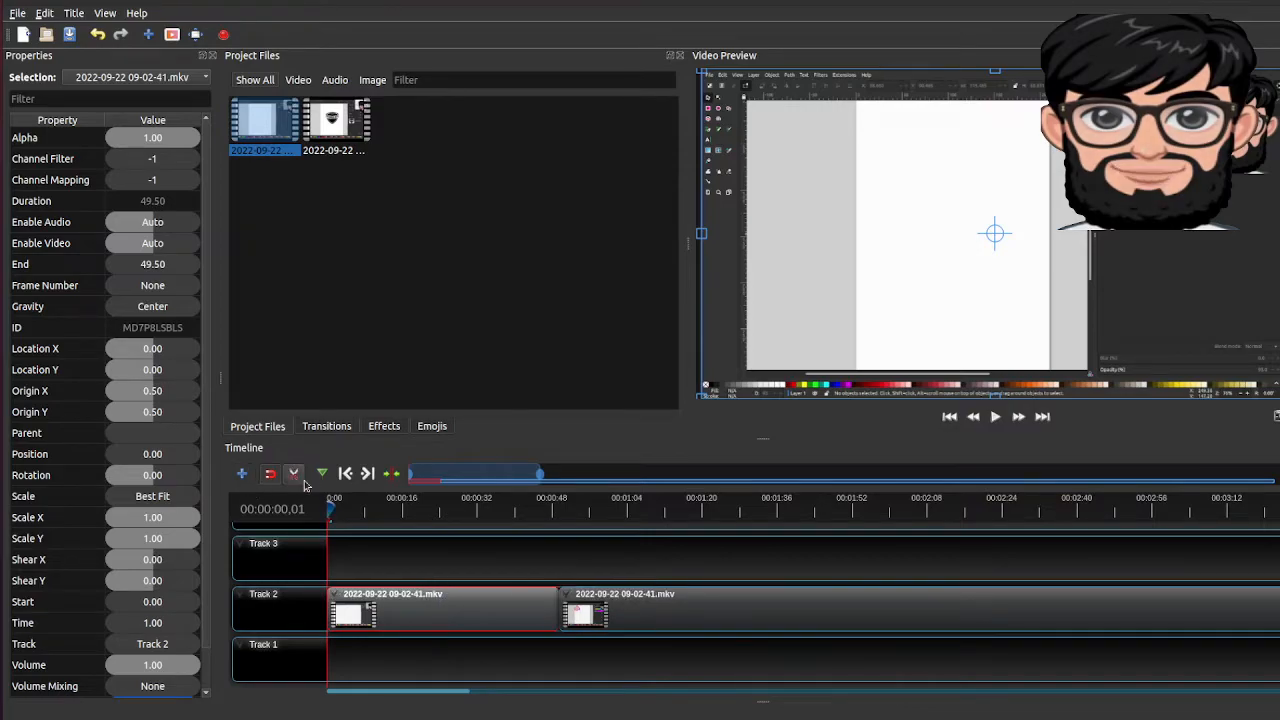
click(867, 609)
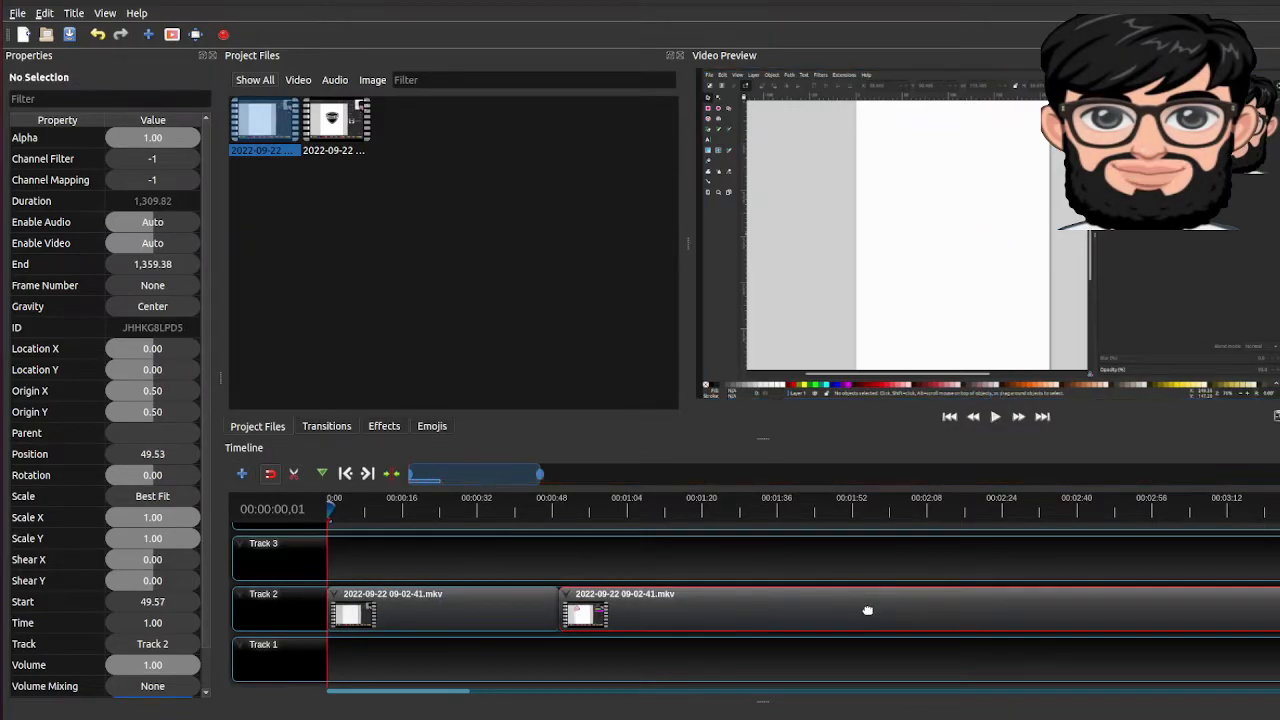
key(Delete)
drag(338, 128, 560, 590)
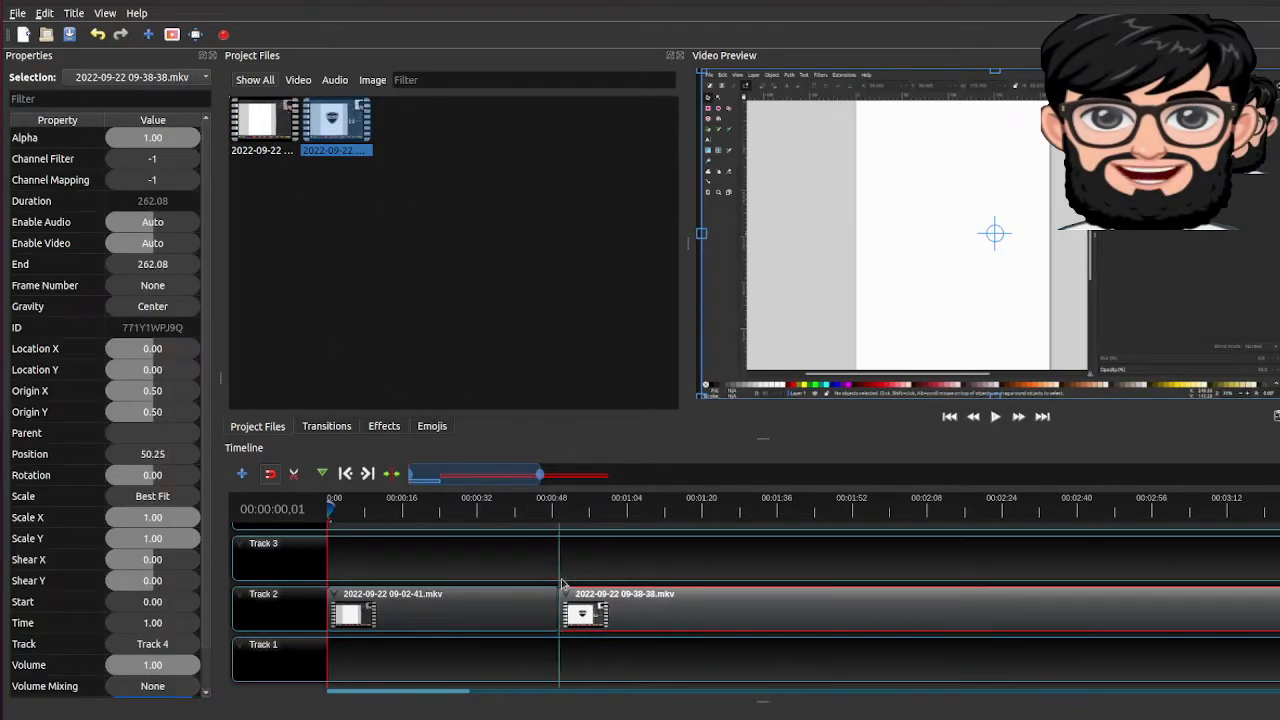
Play the first seconds of the project in the preview and examine both clips along the timeline
click(995, 414)
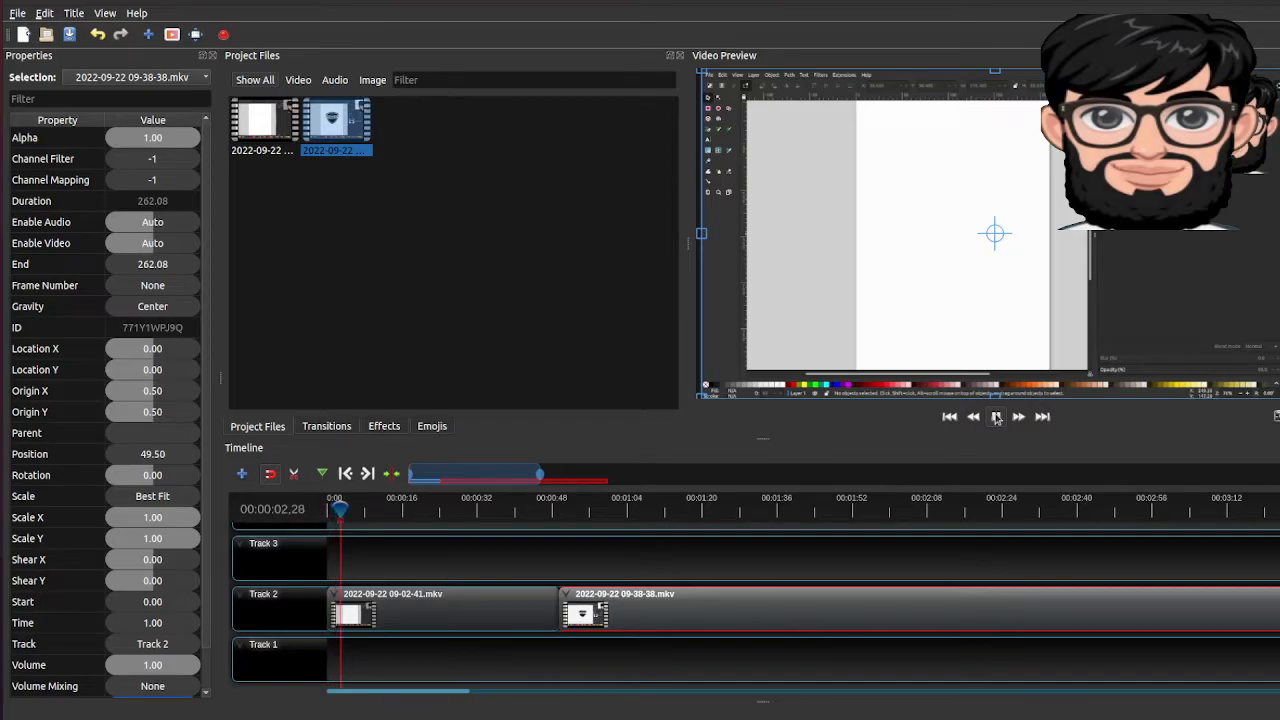
click(995, 416)
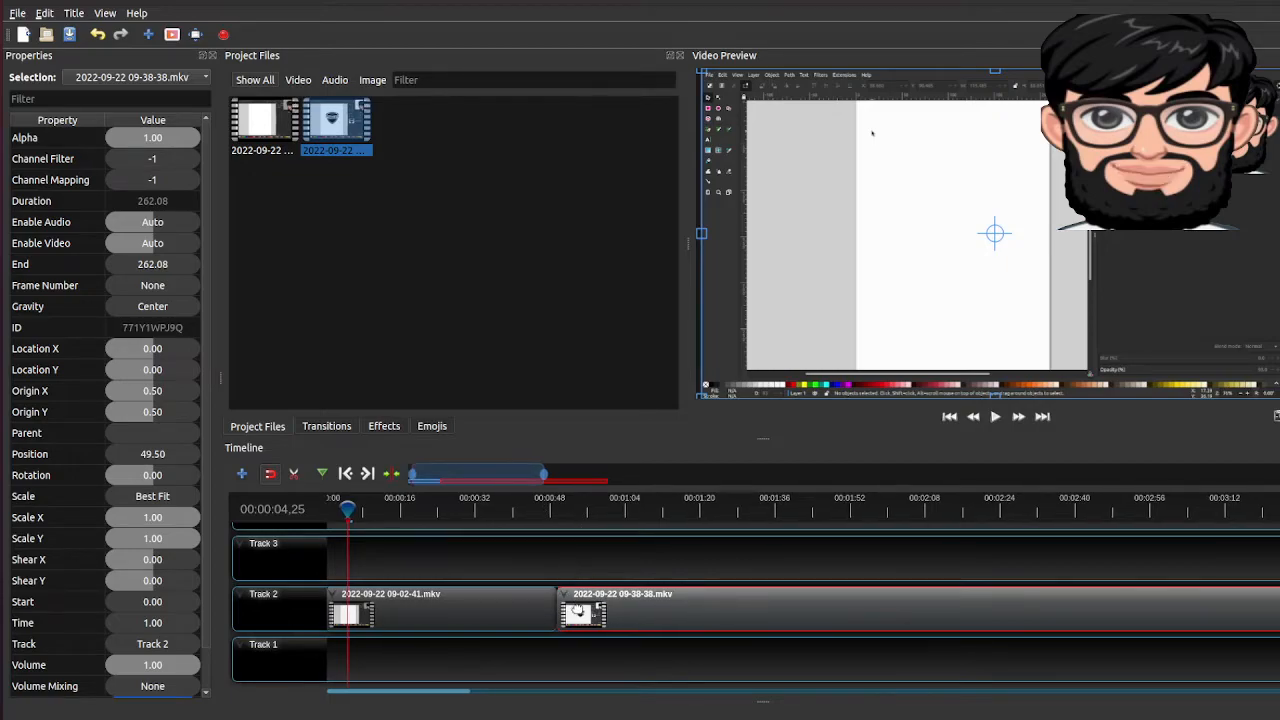
scroll(577, 609, right, 3)
scroll(577, 609, left, 3)
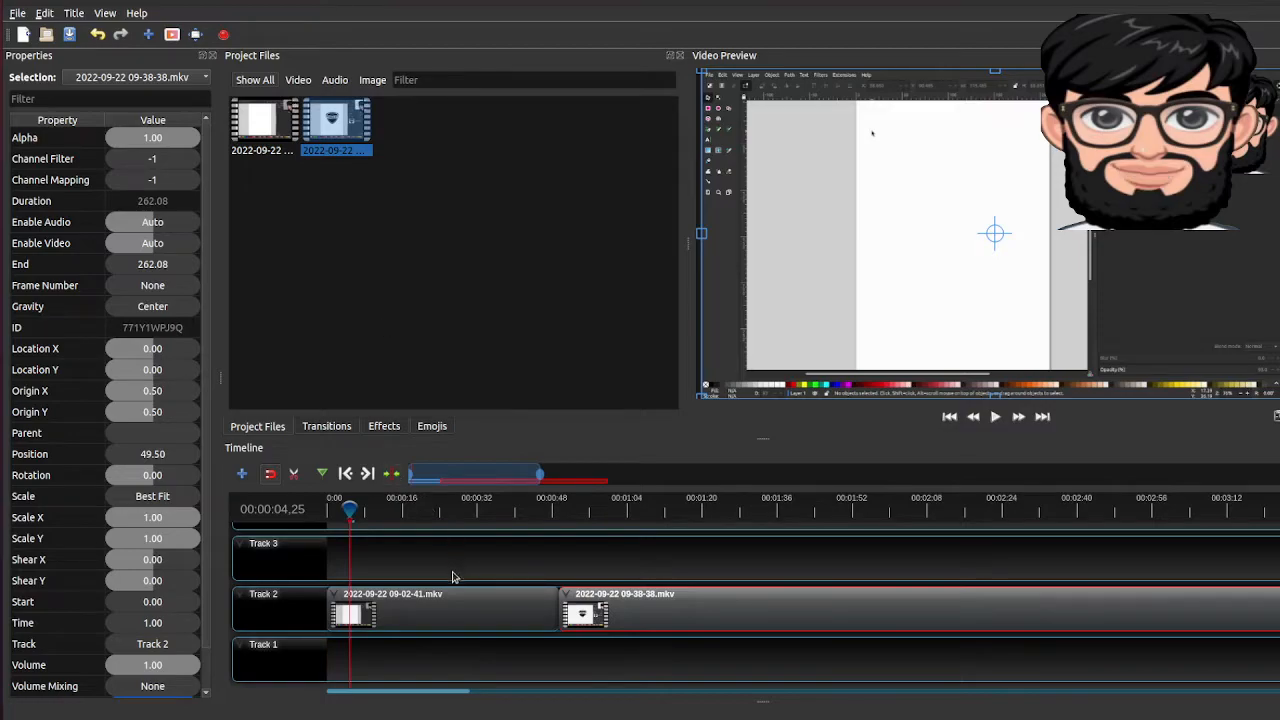
scroll(623, 654, right, 5)
scroll(625, 654, right, 5)
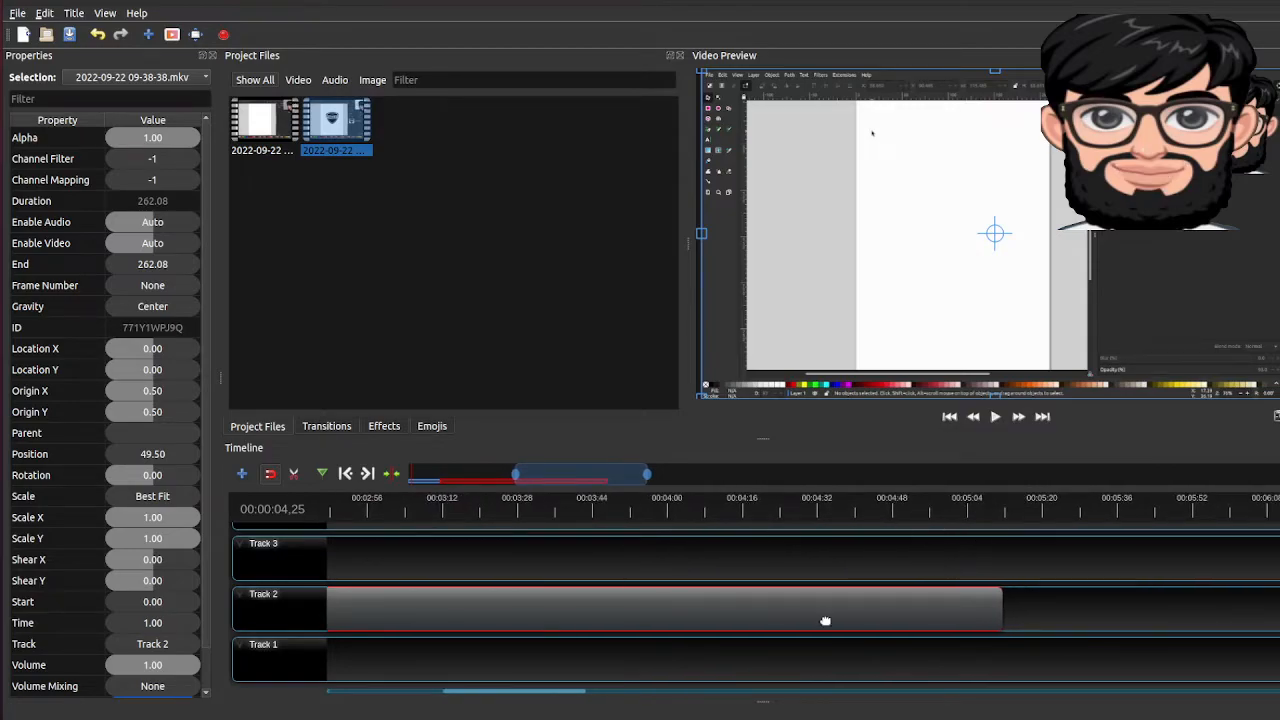
scroll(826, 620, right, 5)
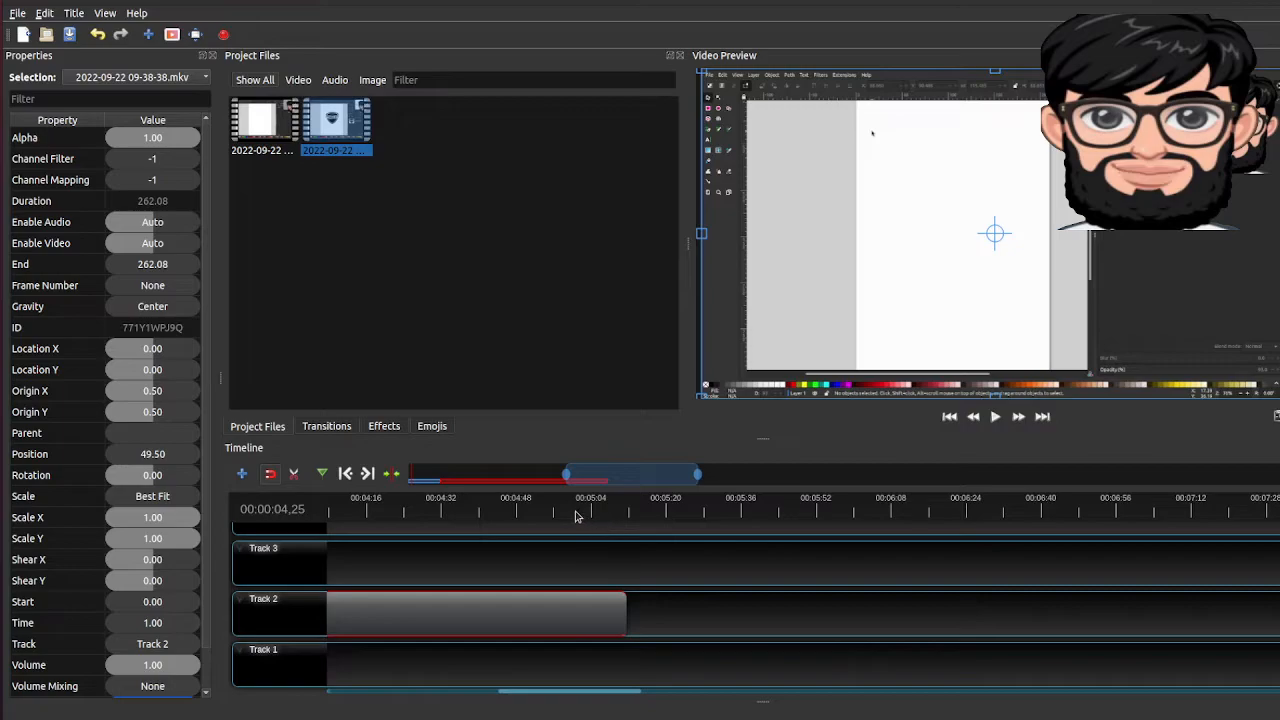
scroll(530, 534, left, 10)
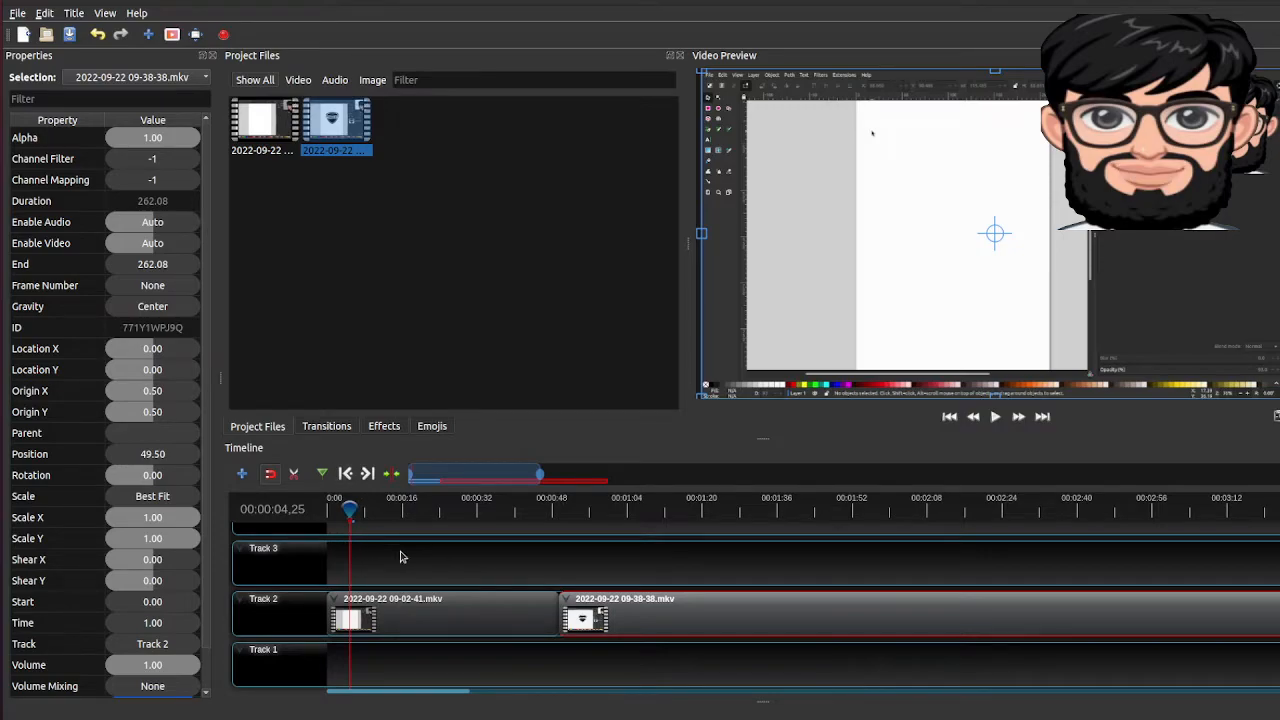
scroll(403, 557, up, 3)
scroll(403, 557, down, 2)
scroll(400, 557, down, 1)
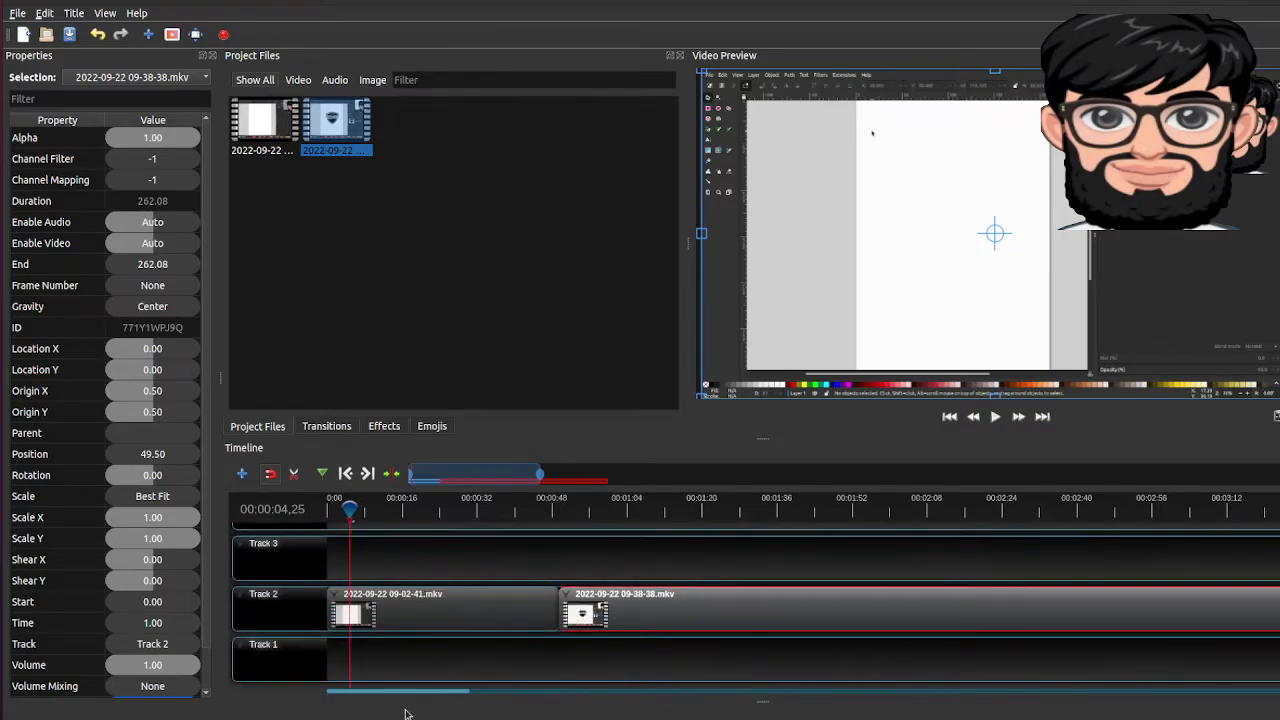
Select the second clip on Track 2 and open its Volume property for editing
click(425, 595)
click(606, 595)
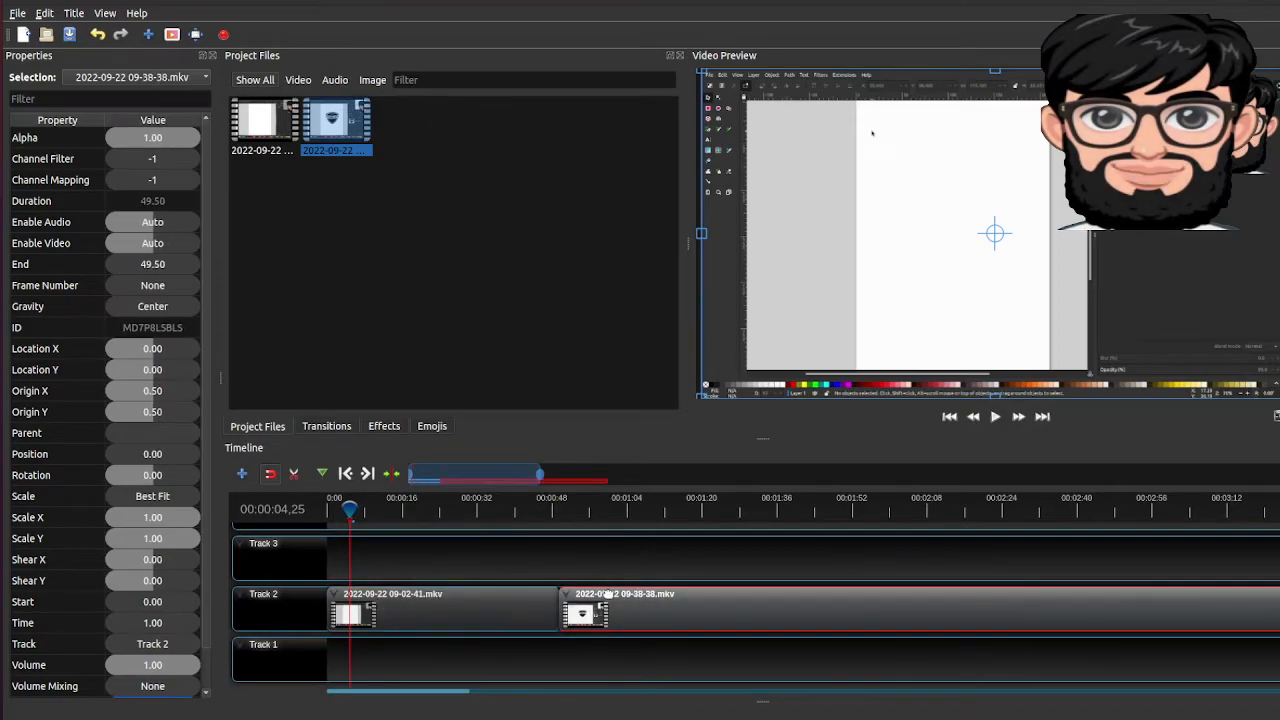
scroll(155, 647, down, 1)
double_click(173, 623)
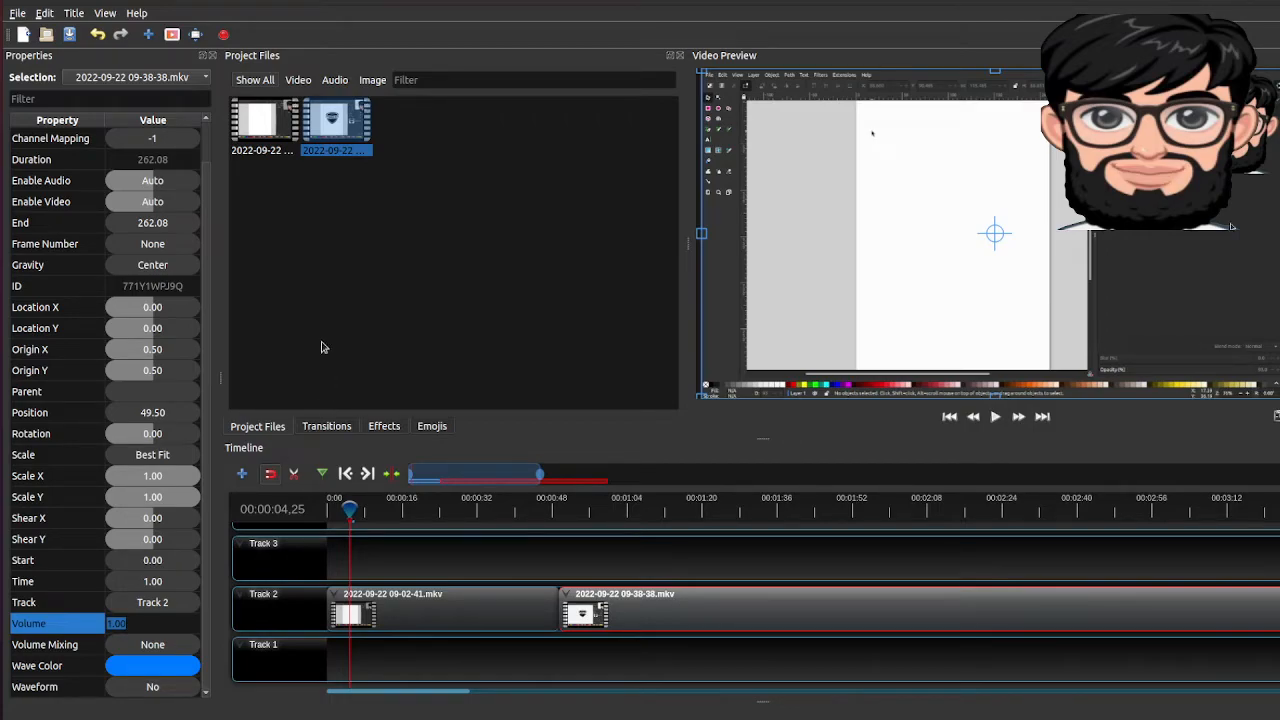
Look at the available title types and display the list of transitions
click(73, 14)
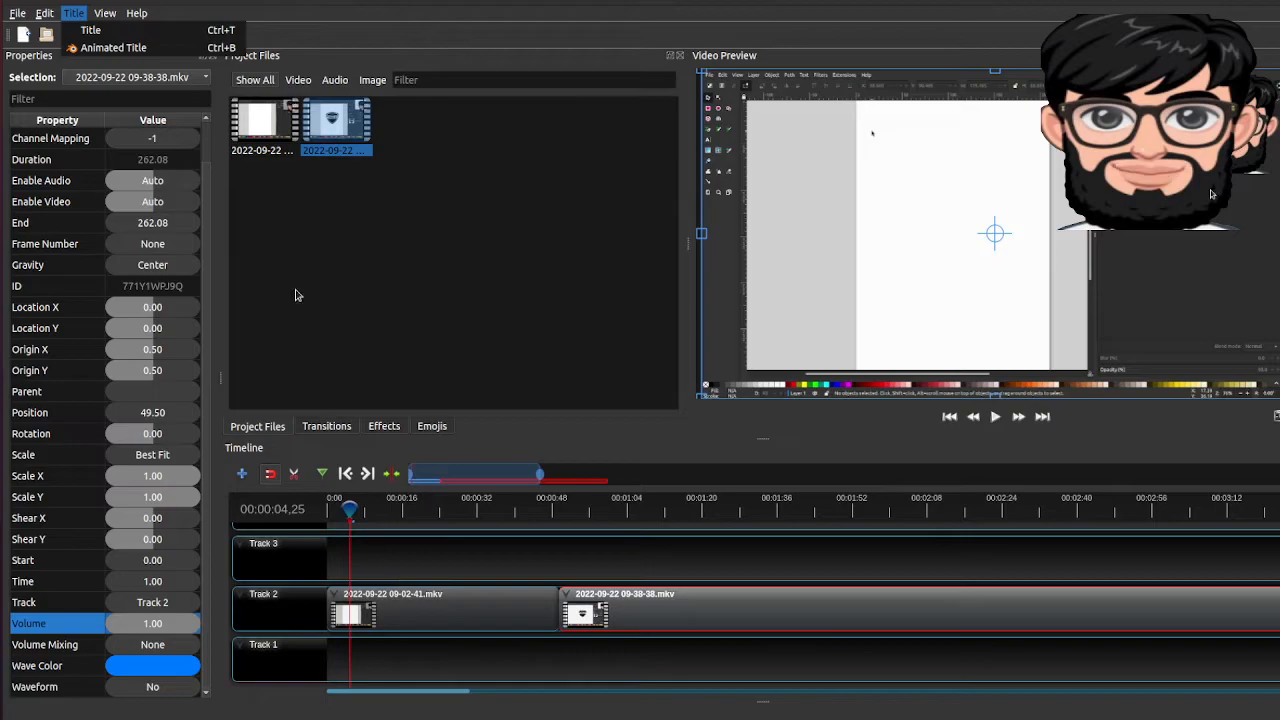
click(350, 236)
click(344, 426)
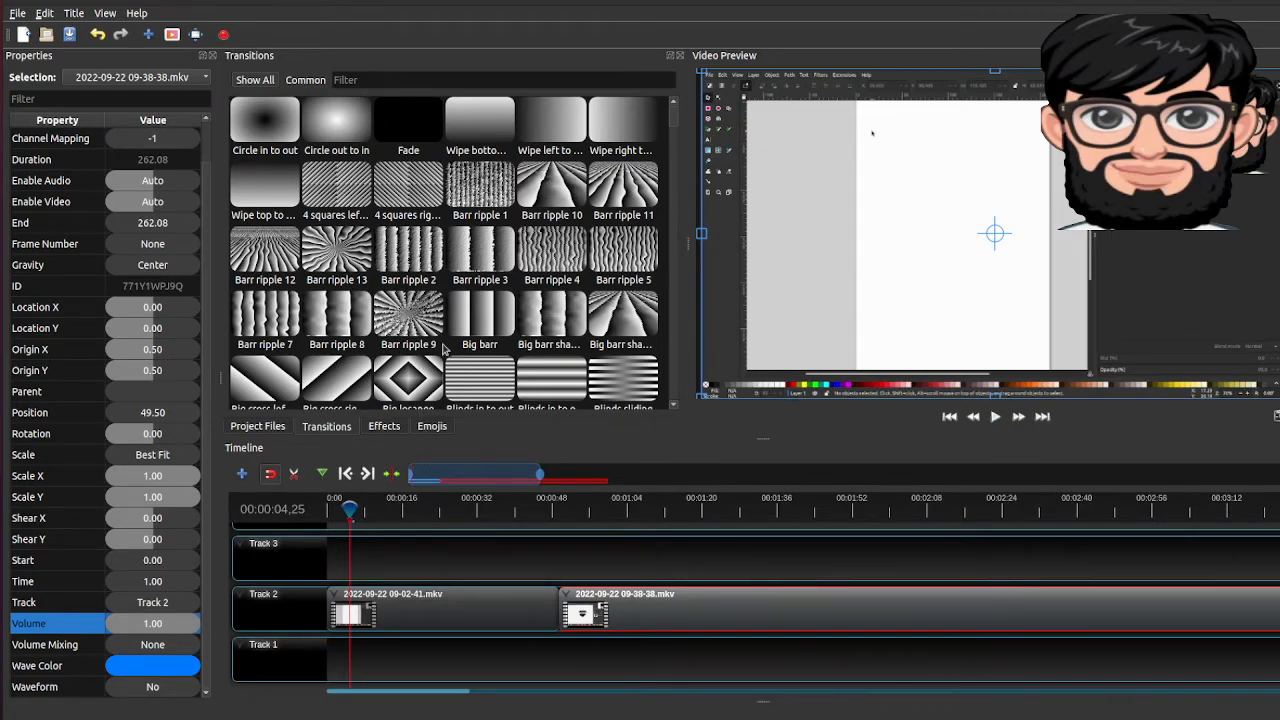
Open the video export settings and set the video profile to HD 1080p 30 fps (1920x1080)
click(224, 35)
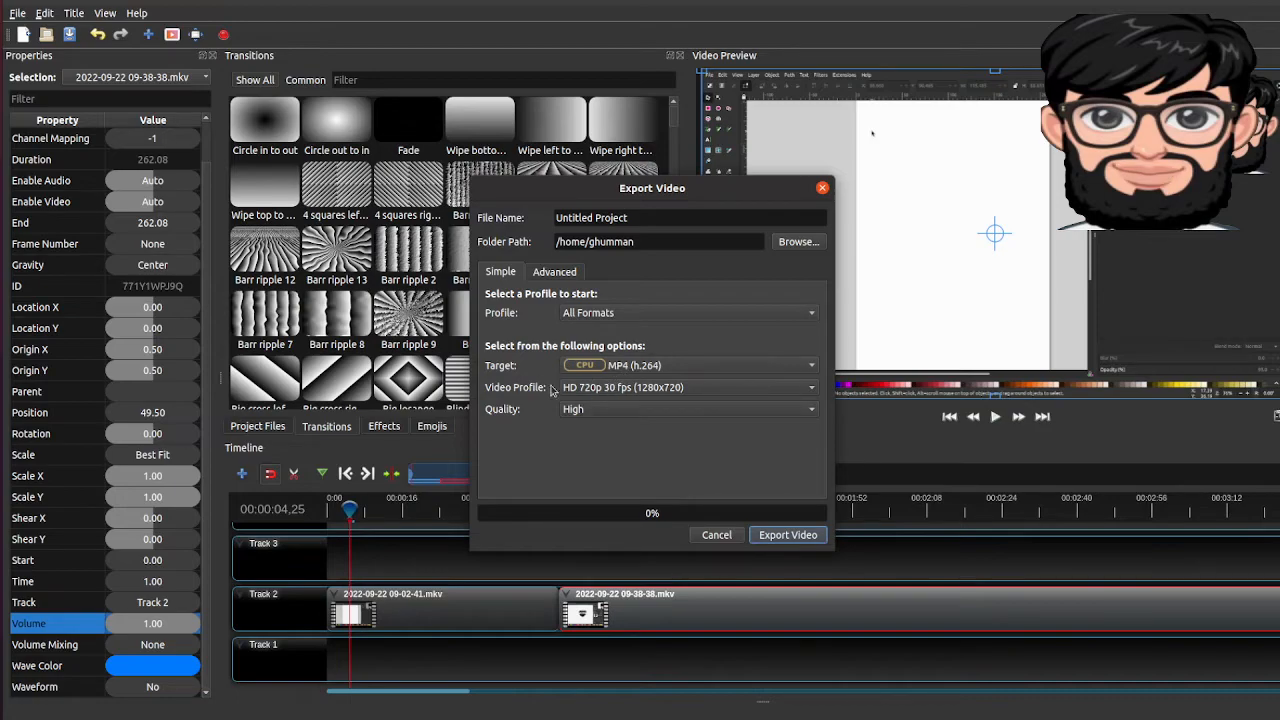
click(594, 394)
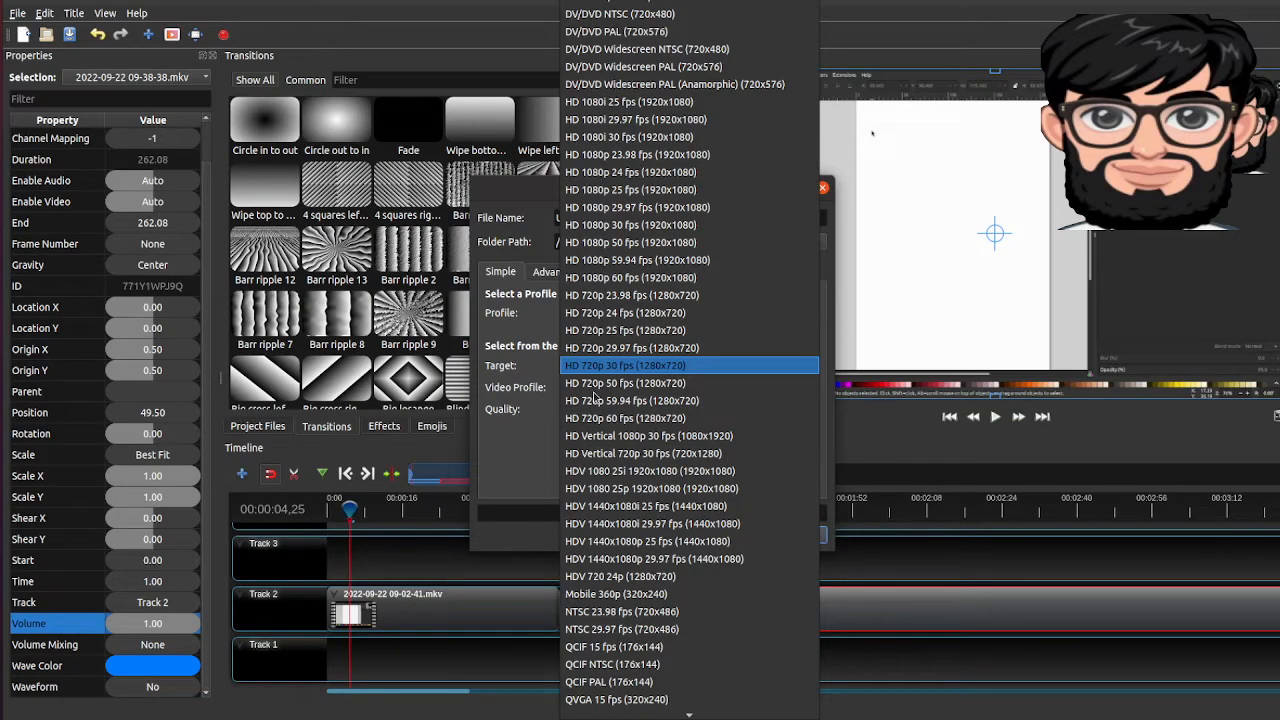
scroll(596, 397, down, 4)
scroll(596, 397, up, 10)
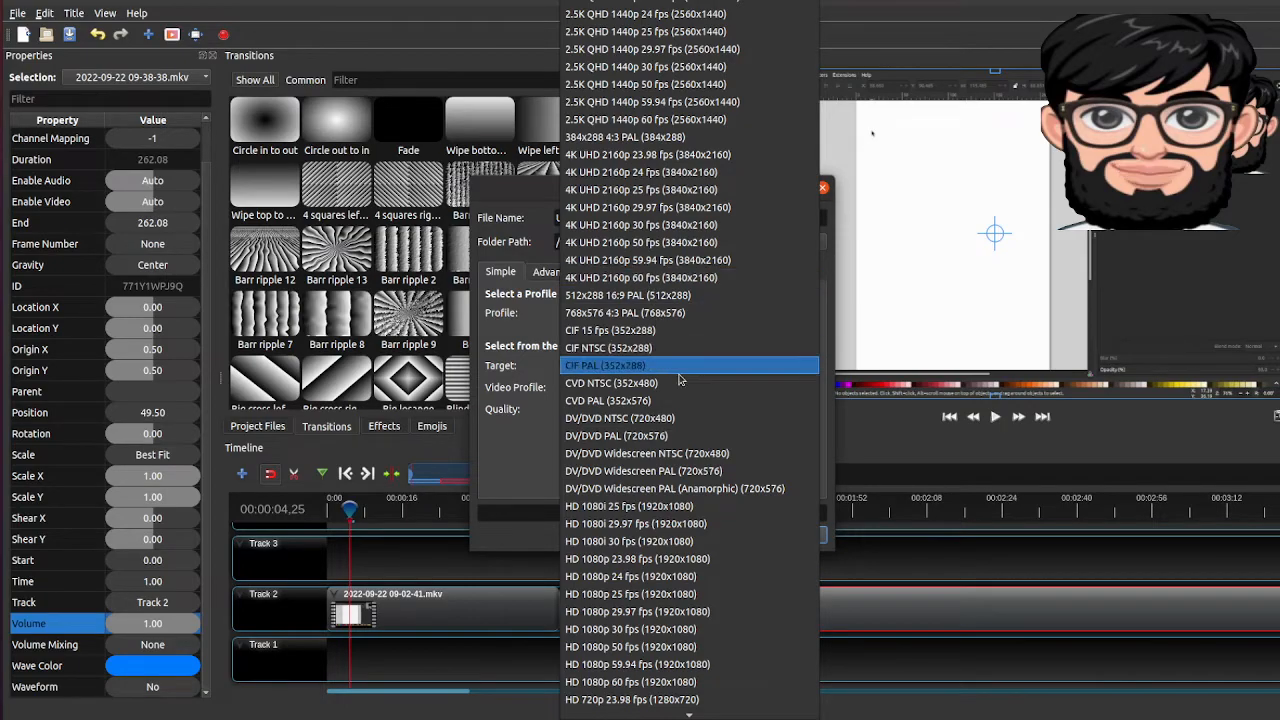
scroll(662, 438, down, 3)
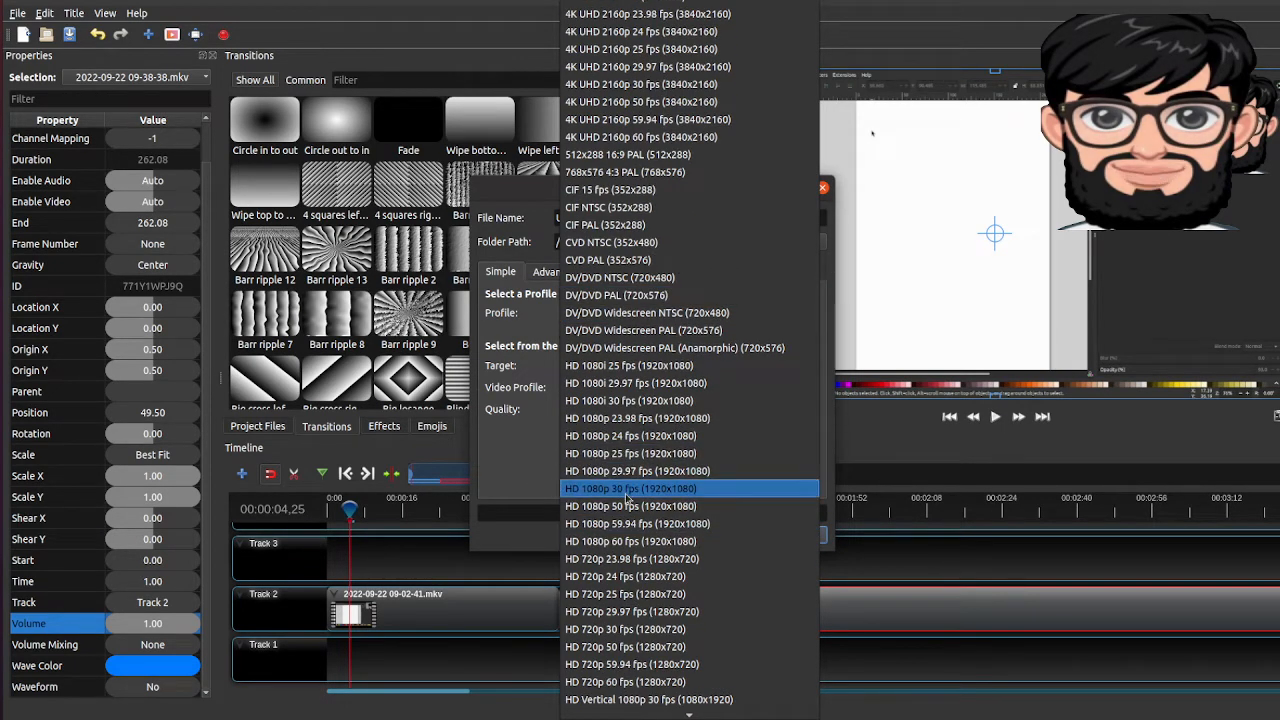
click(660, 517)
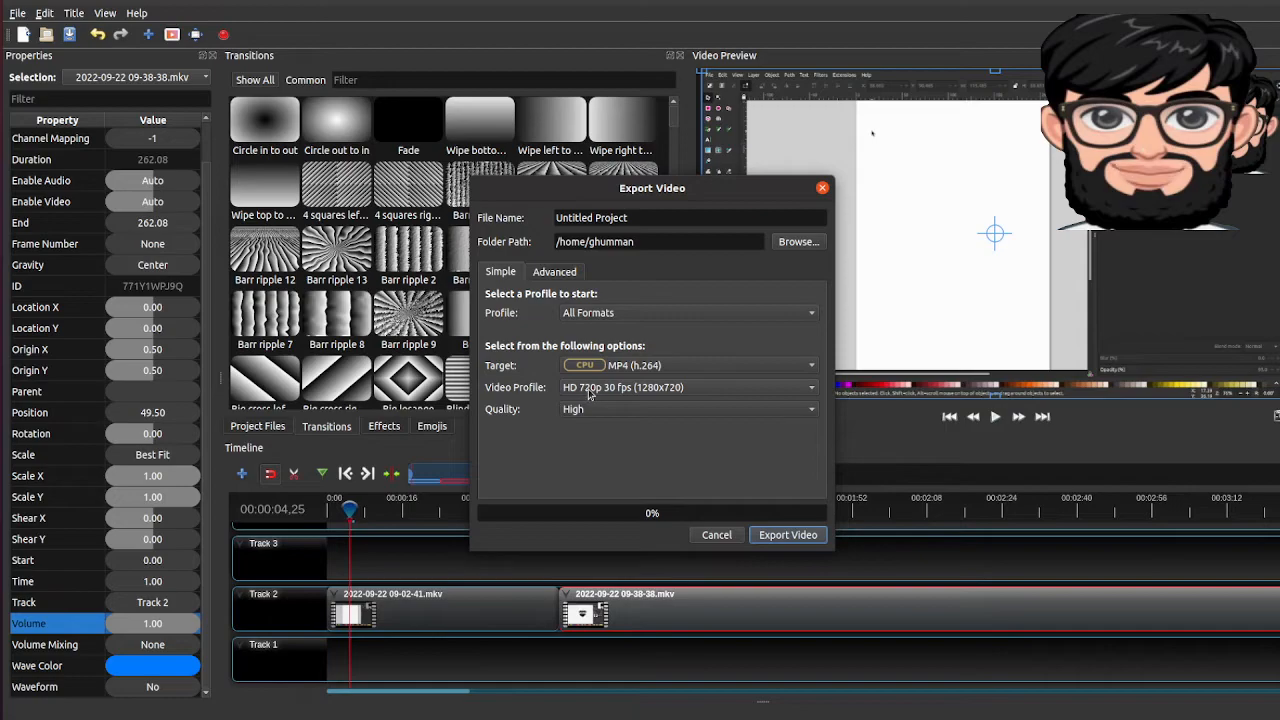
click(590, 393)
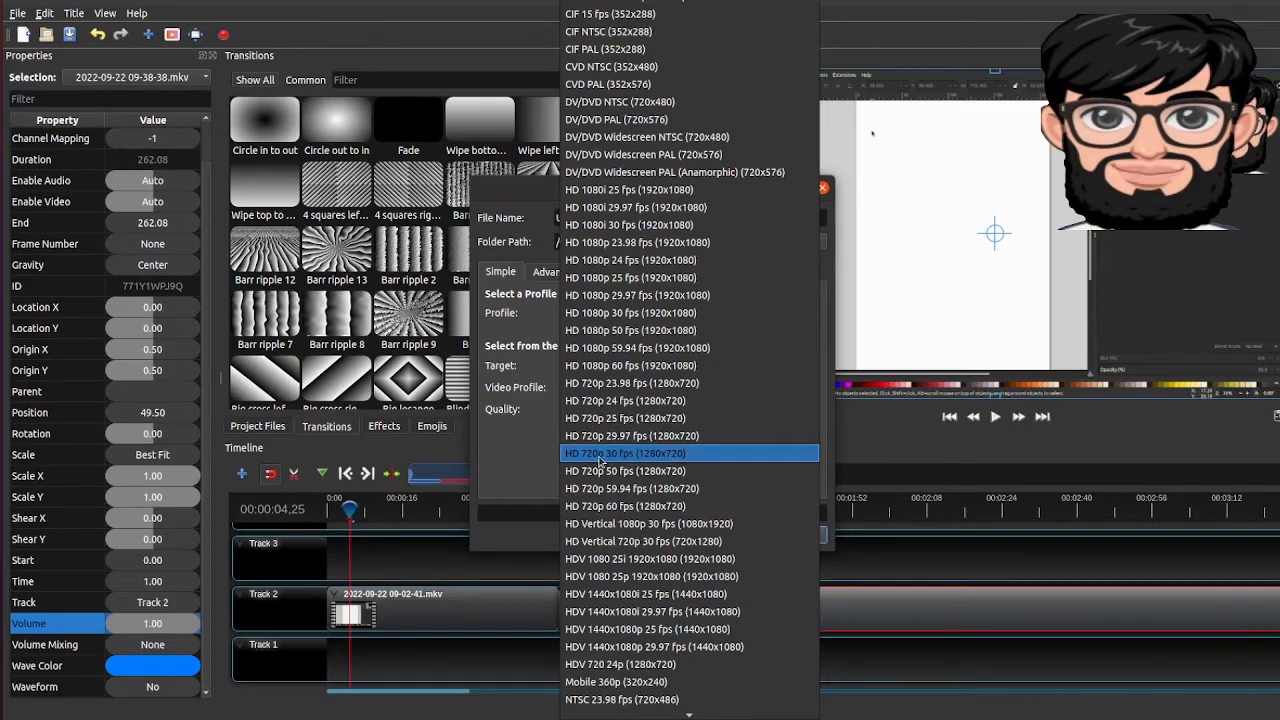
click(605, 313)
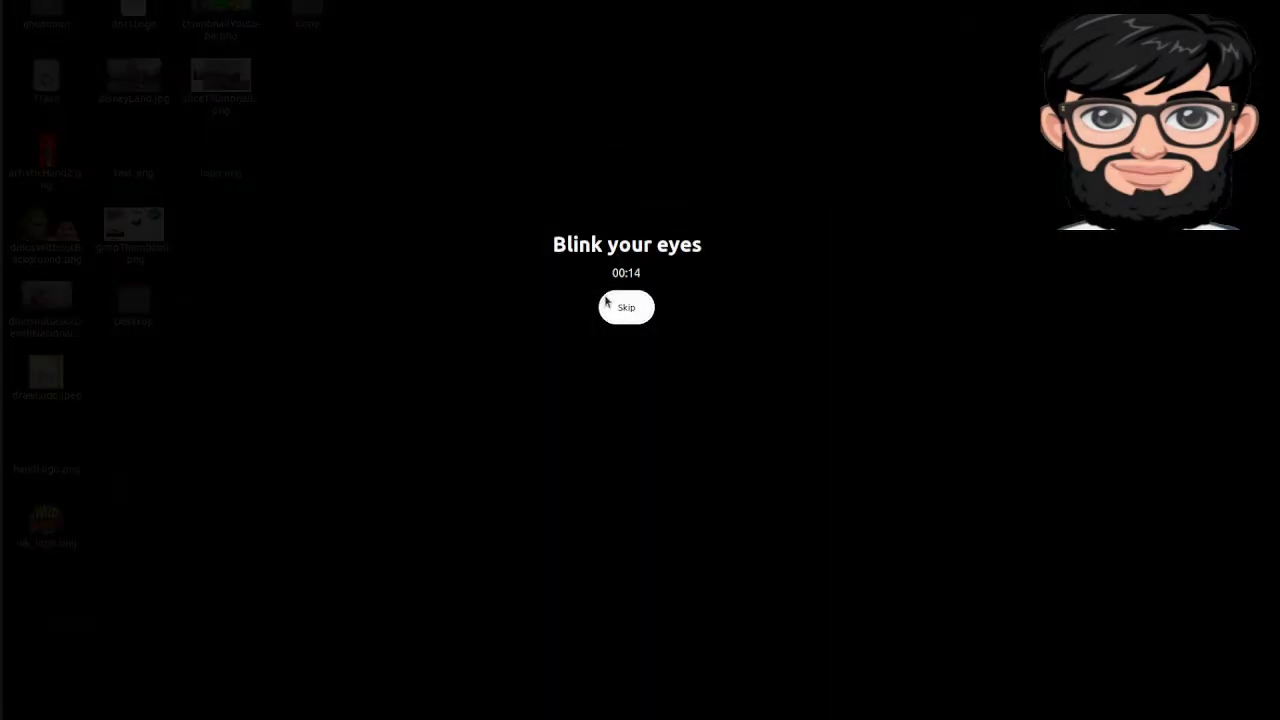
click(624, 307)
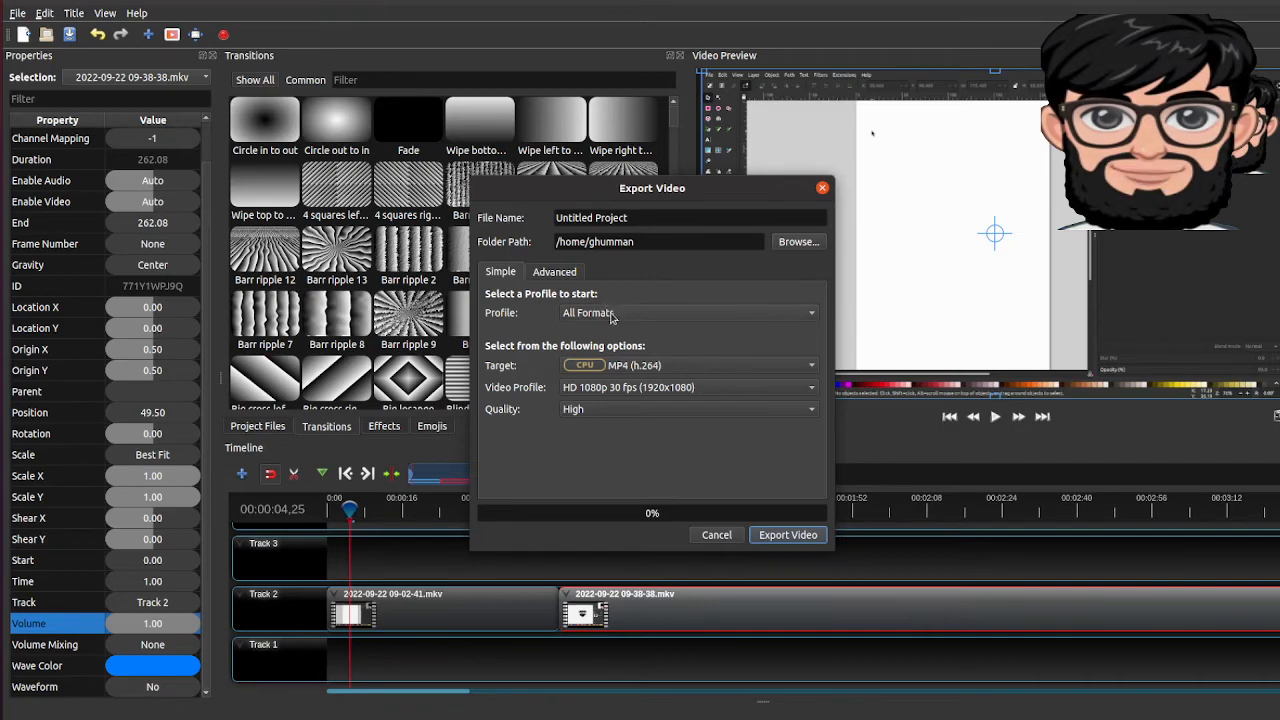